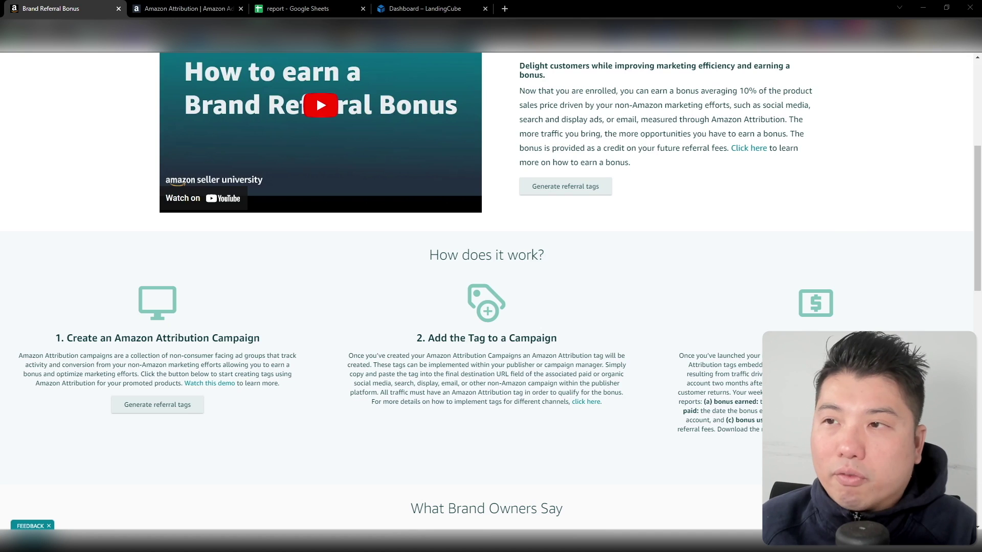
# Locate Brand Referral Bonus under Brands in Seller Central's navigation, and return to the page's "How does it work?" section
pyautogui.scroll(6, 491, 287)
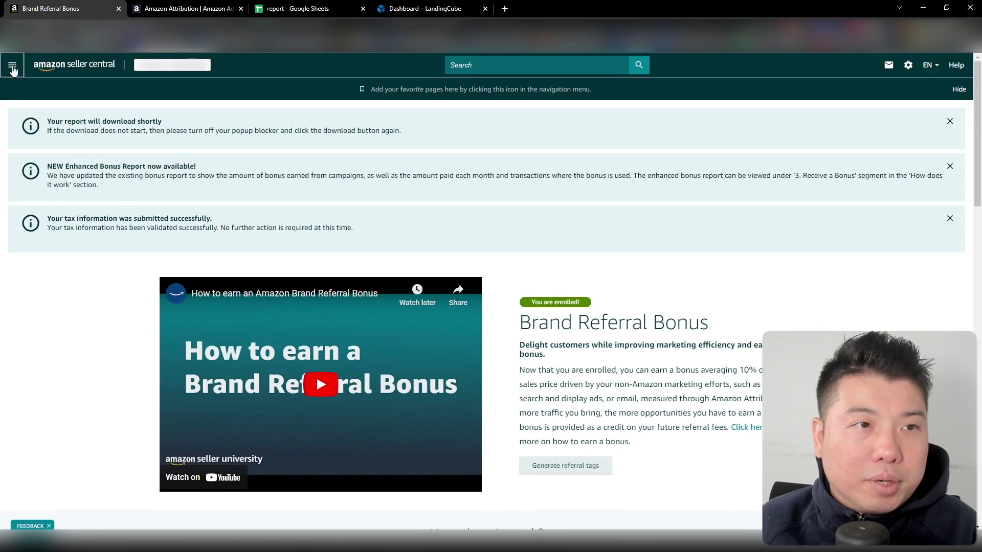
pyautogui.click(13, 68)
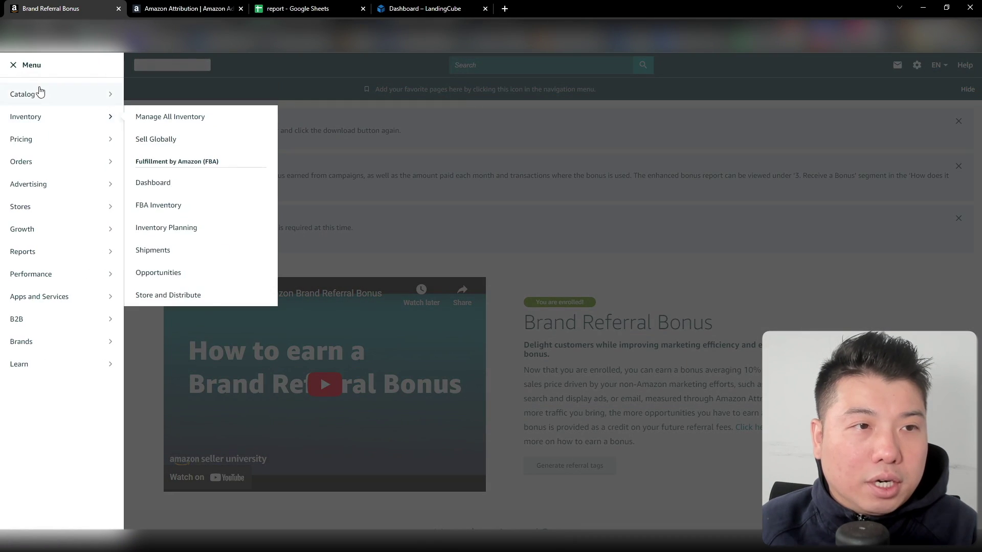
pyautogui.moveTo(102, 342)
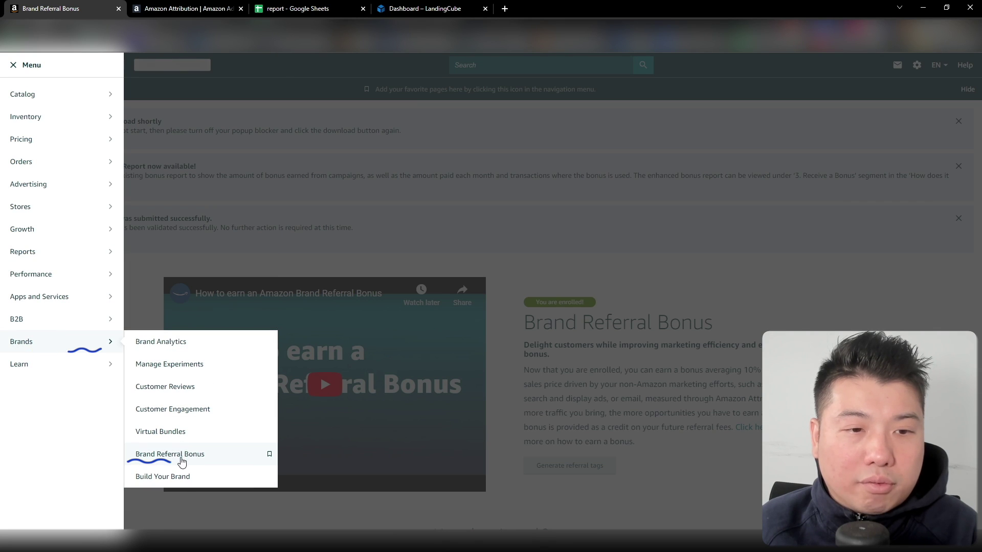
pyautogui.click(625, 324)
pyautogui.scroll(-1, 717, 286)
pyautogui.scroll(-5, 717, 288)
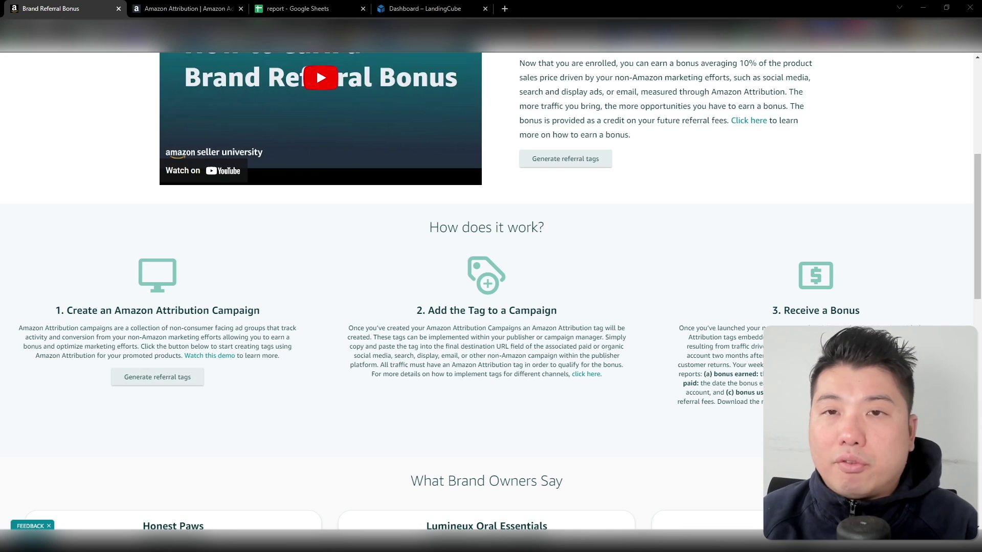
# Search the web for "amazon brand registry" in a new browser tab
pyautogui.click(505, 8)
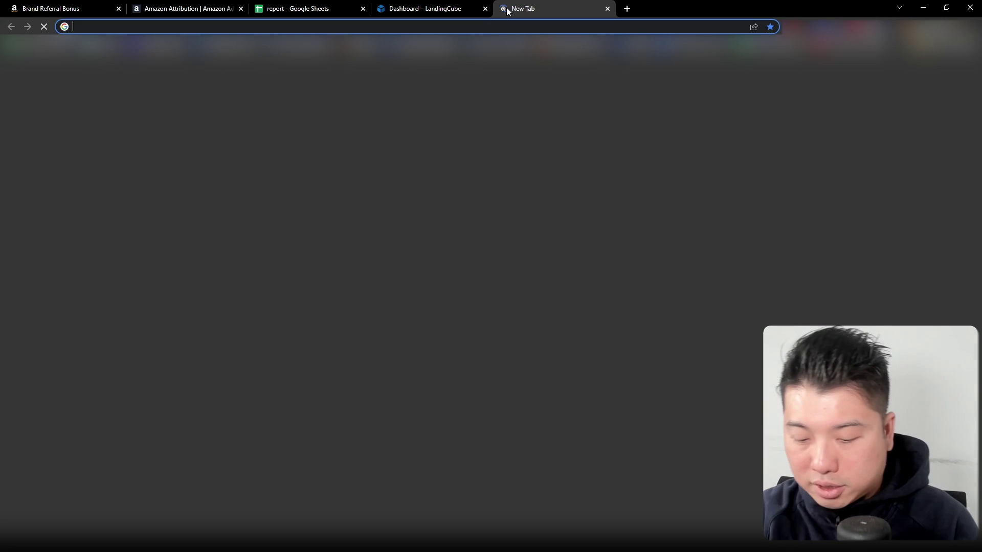
pyautogui.write('br')
pyautogui.press('BackSpace')
pyautogui.press('BackSpace')
pyautogui.press('BackSpace')
pyautogui.write('am')
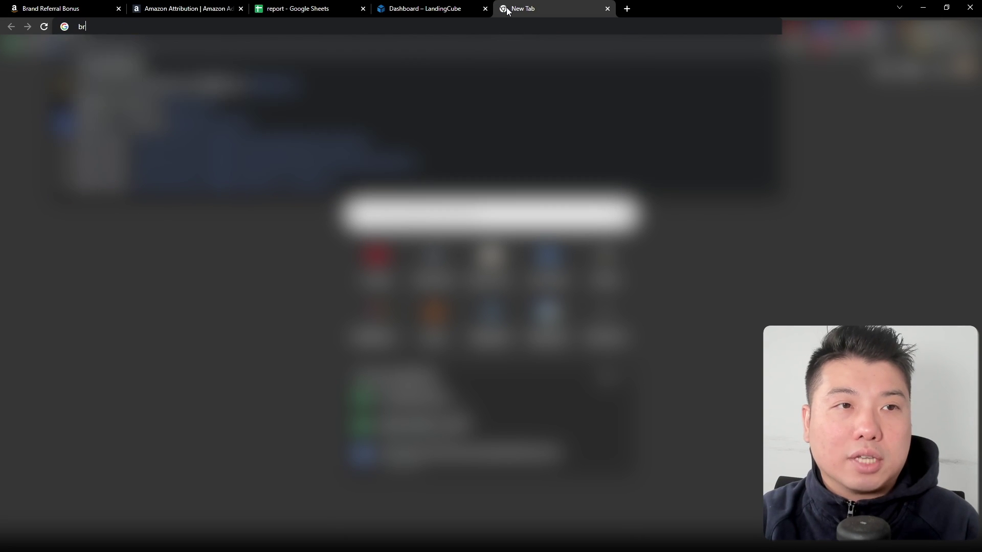
pyautogui.write('azon brand')
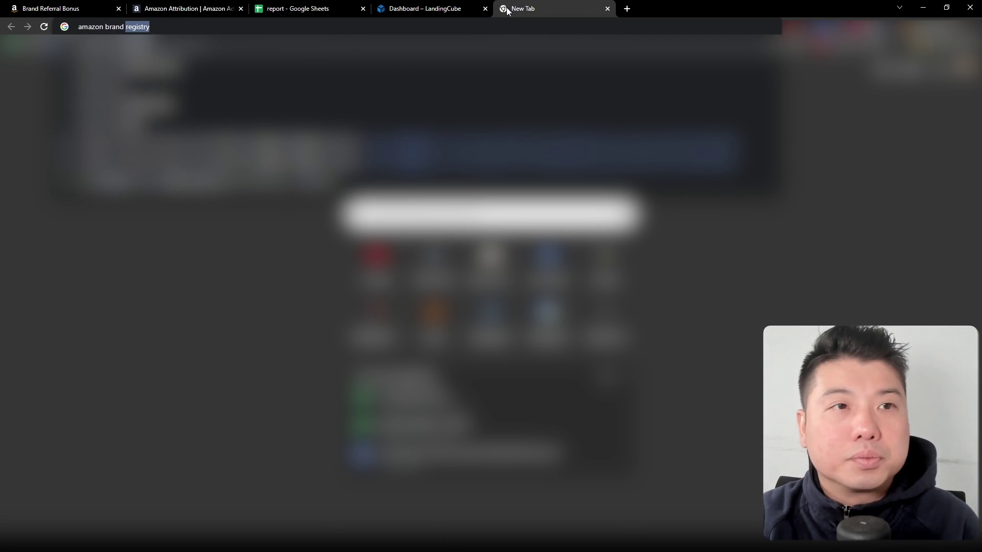
pyautogui.press('Return')
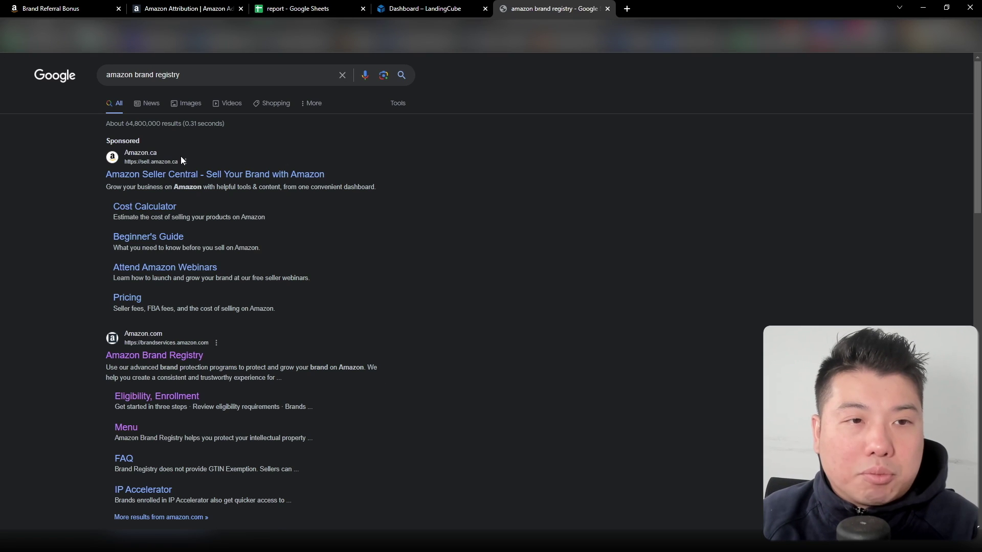
# Open the Amazon Brand Registry site from the search results, skim its home page and close it
pyautogui.click(187, 167)
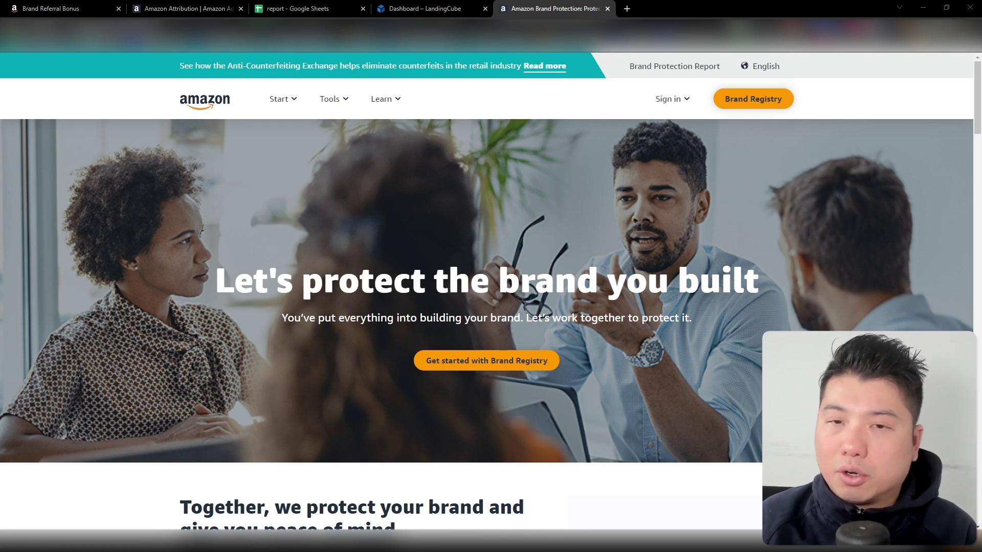
pyautogui.scroll(-9, 491, 286)
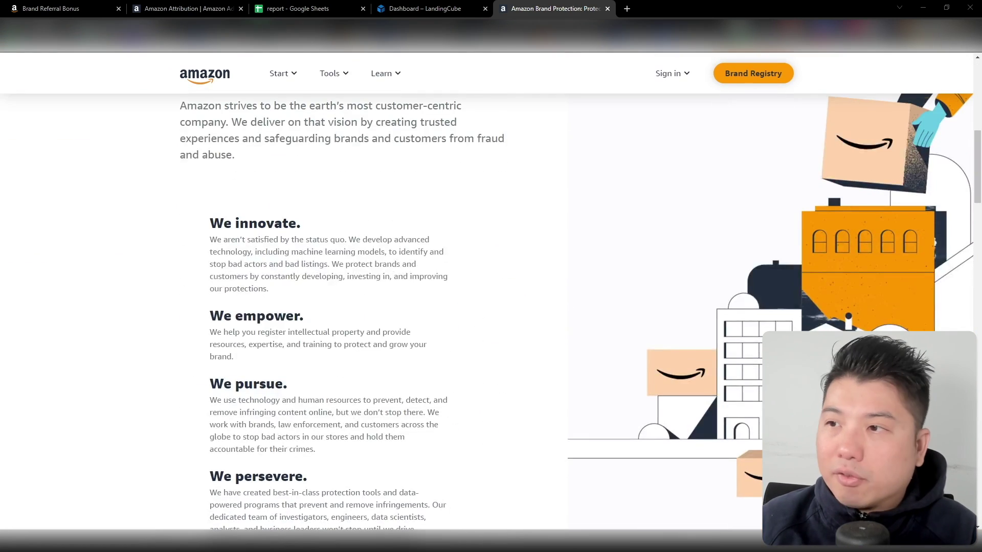
pyautogui.click(608, 8)
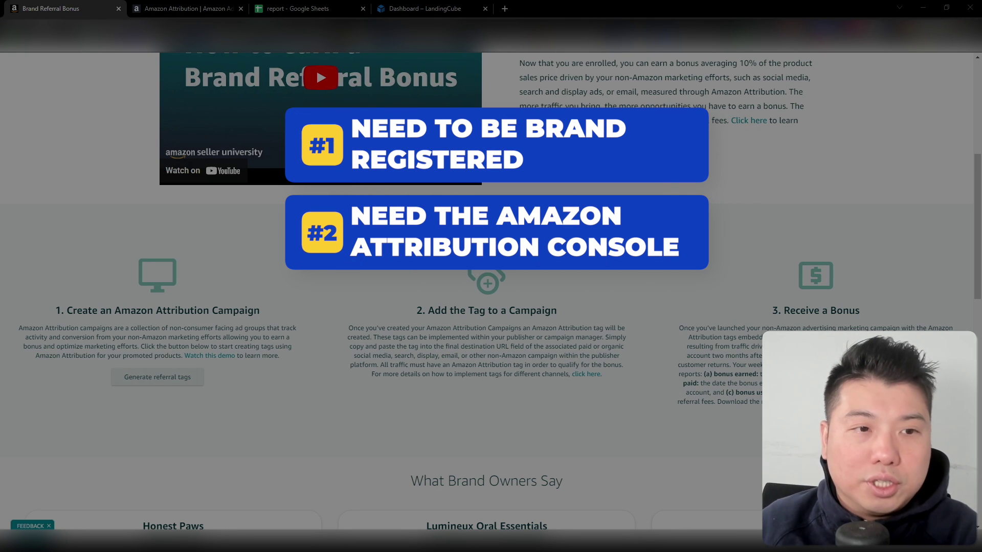
# Review the "Create an Amazon Attribution Campaign" section, and switch to the Amazon Attribution console to view its campaign dashboard
pyautogui.scroll(-2, 491, 277)
pyautogui.moveTo(66, 209); pyautogui.dragTo(271, 211)
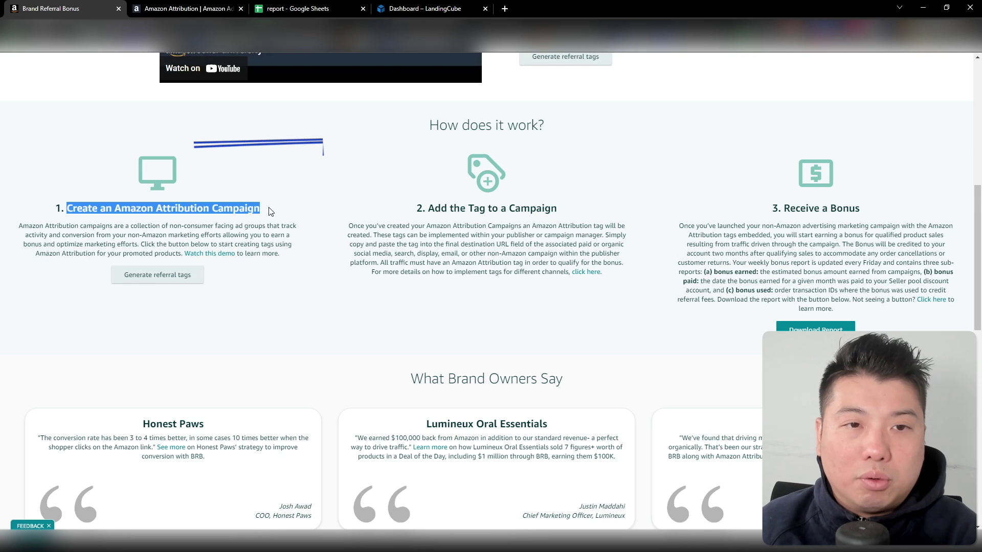
pyautogui.click(183, 205)
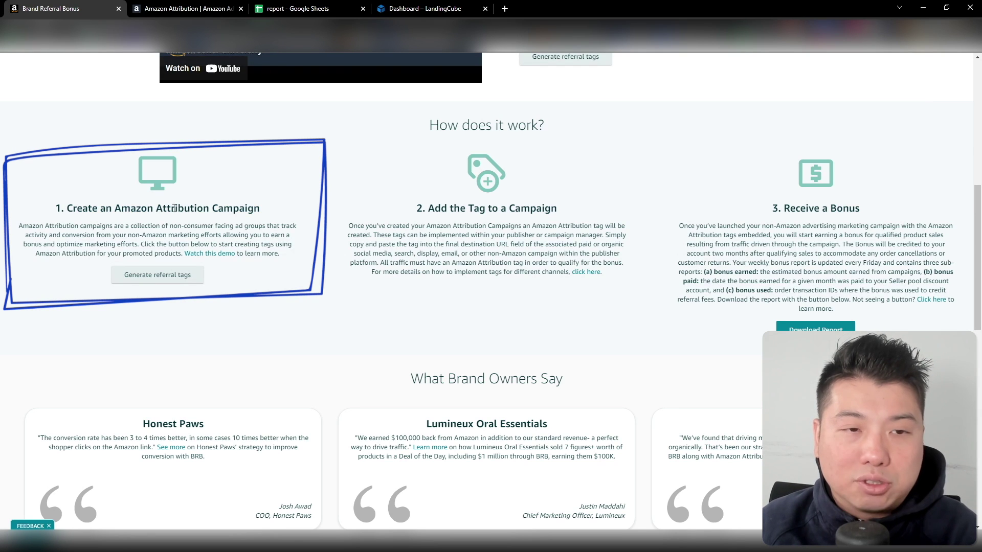
pyautogui.click(199, 13)
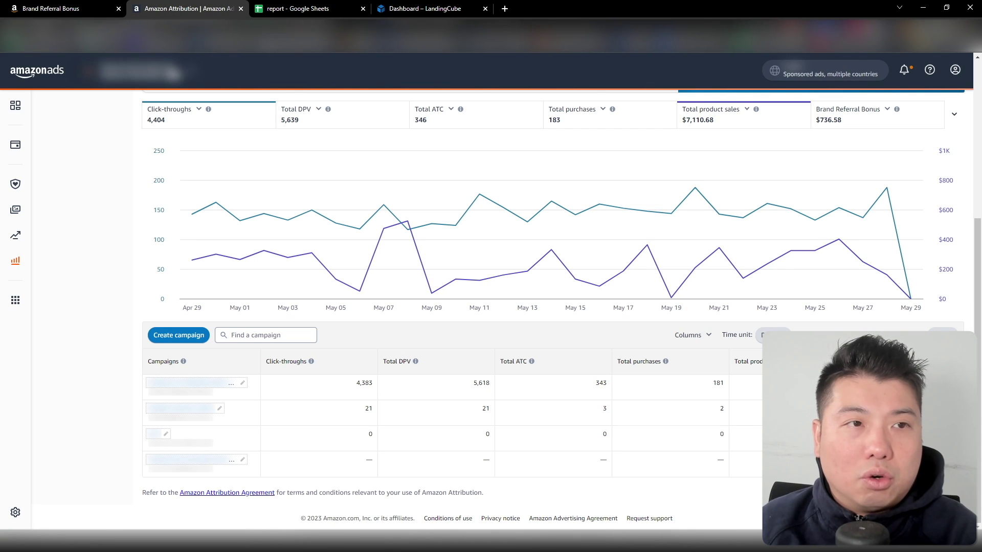
pyautogui.click(21, 263)
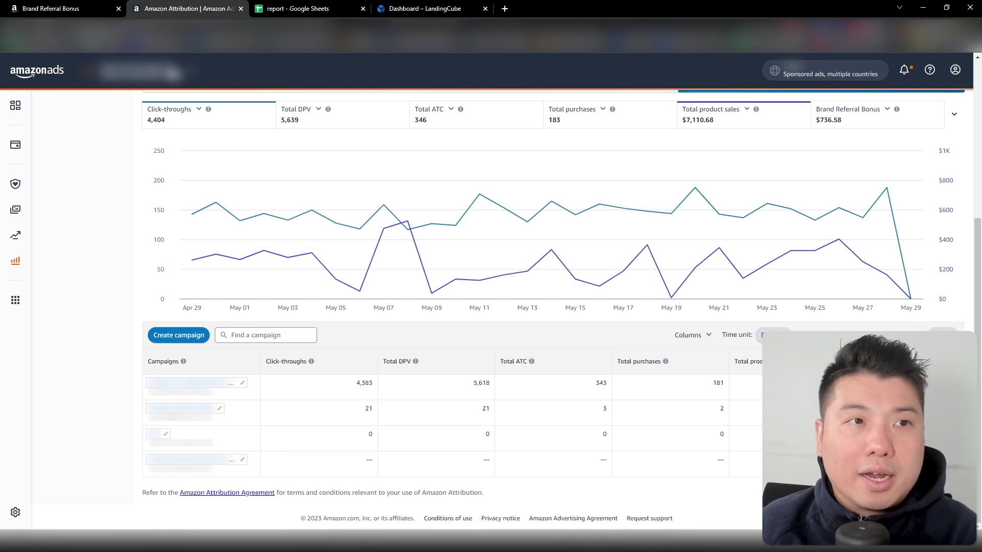
# Switch back to Seller Central and locate Campaign Manager among the Advertising options
pyautogui.click(84, 11)
pyautogui.scroll(10, 14, 68)
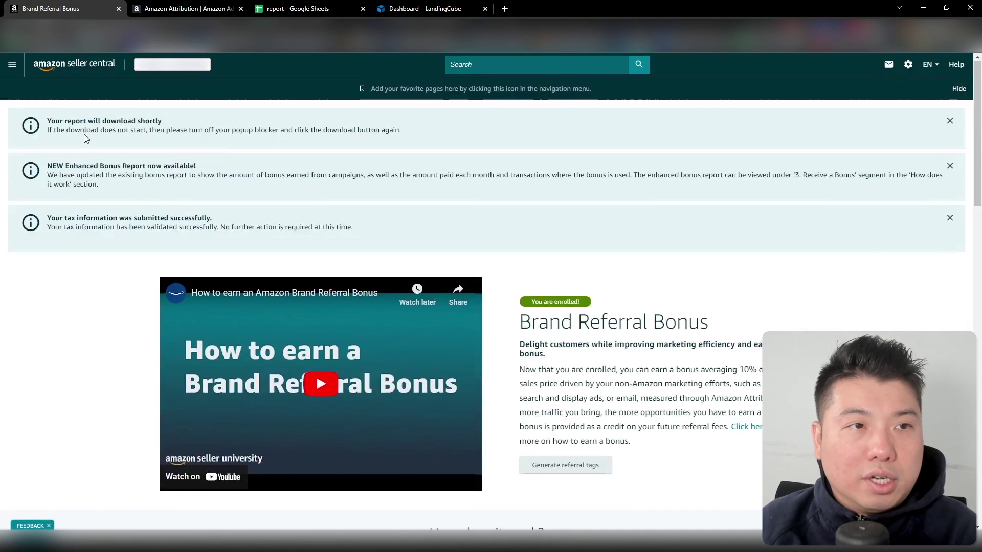
pyautogui.click(12, 69)
pyautogui.moveTo(31, 183)
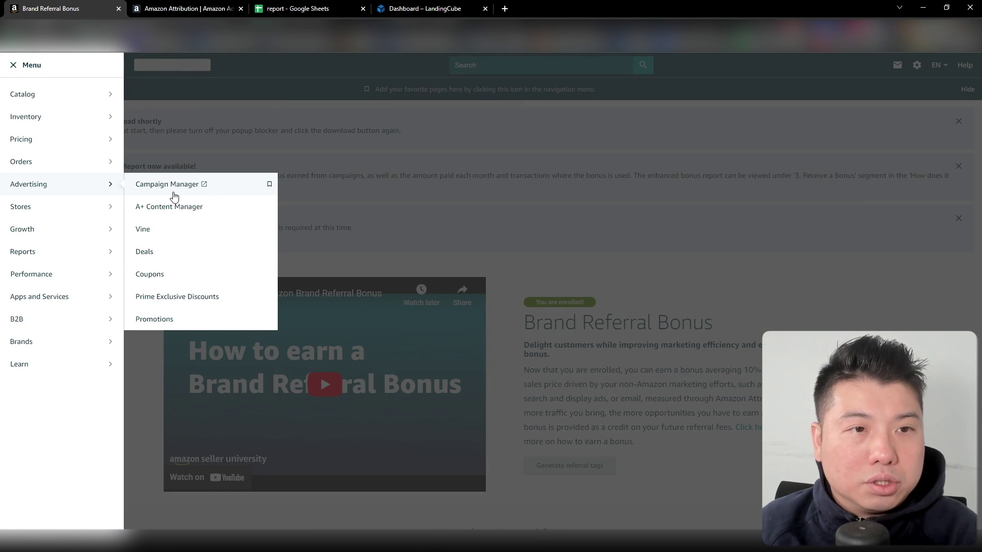
# Switch to Amazon Ads, locate Amazon Attribution under Measurement & Reporting and view the beginning of its Campaigns page
pyautogui.click(151, 9)
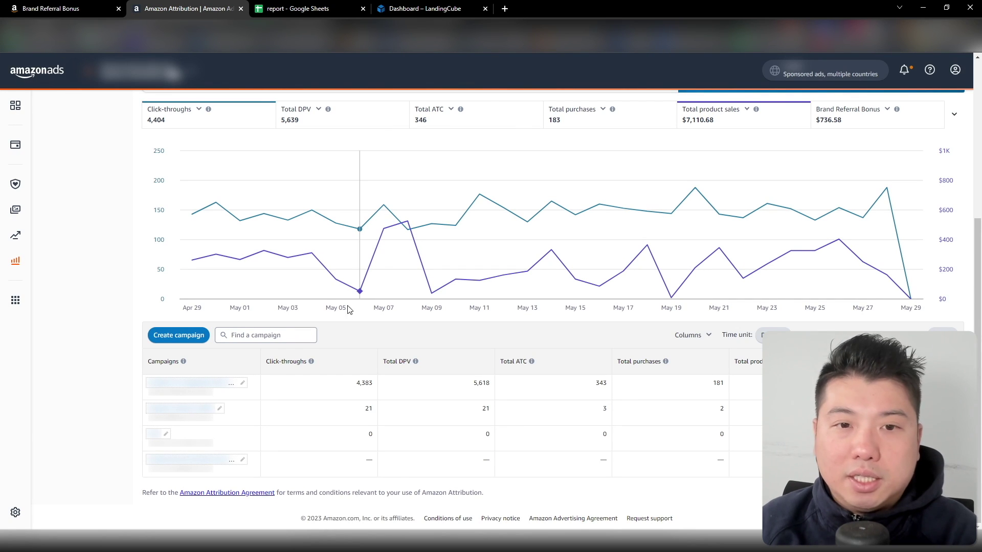
pyautogui.click(15, 261)
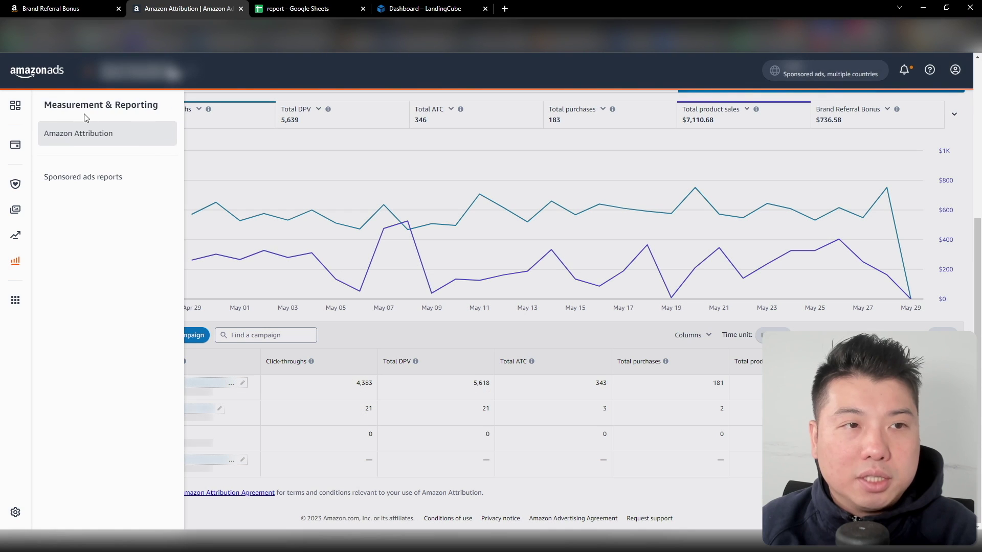
pyautogui.click(164, 133)
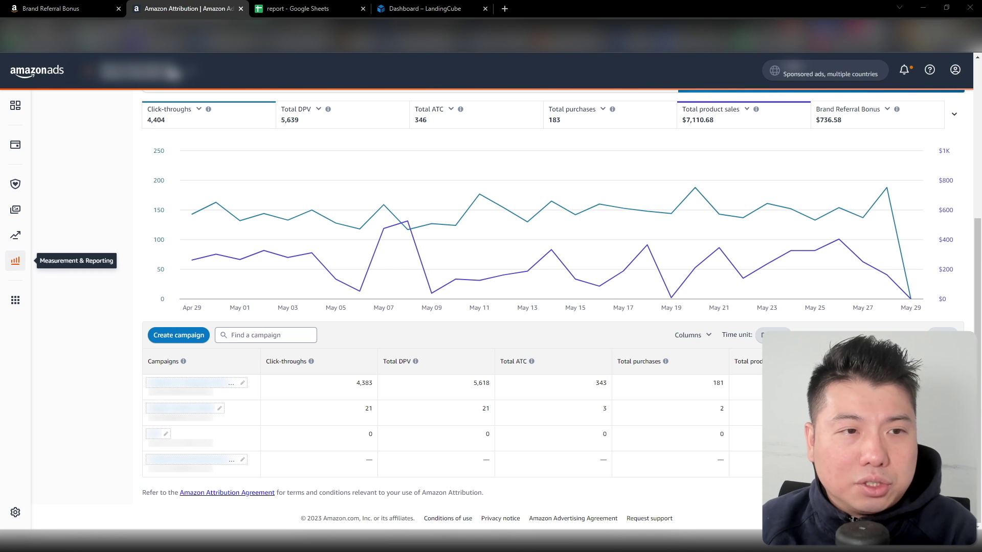
pyautogui.scroll(5, 16, 261)
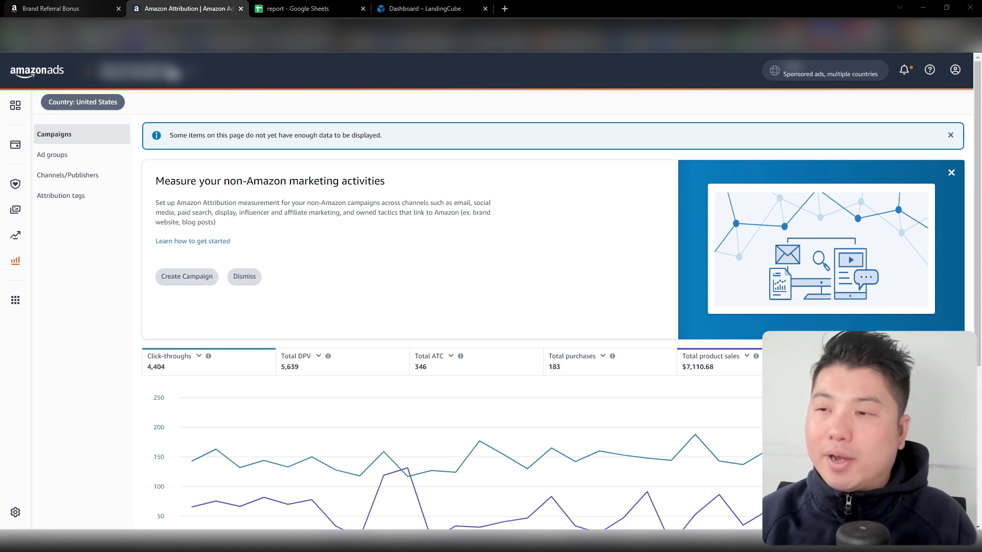
# Return to the Brand Referral Bonus page and review the "Add the Tag to a Campaign" and "Create an Amazon Attribution Campaign" sections
pyautogui.click(51, 9)
pyautogui.click(417, 136)
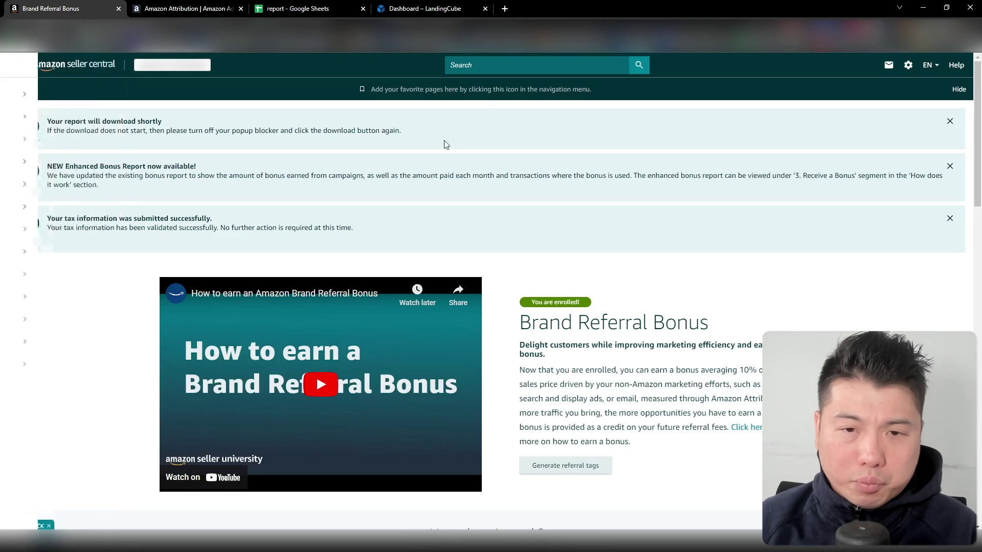
pyautogui.scroll(-4, 447, 143)
pyautogui.scroll(-3, 451, 145)
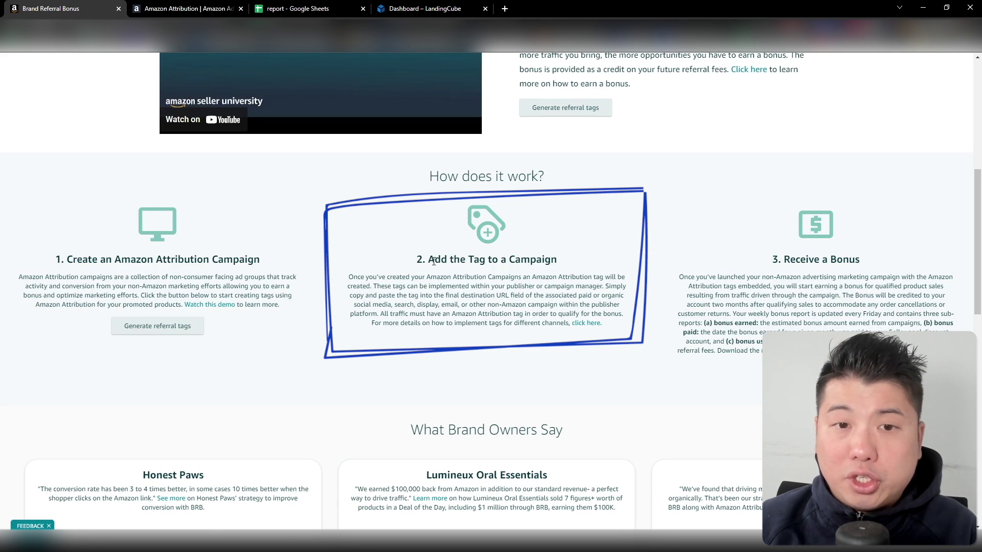
pyautogui.moveTo(434, 260); pyautogui.dragTo(589, 280)
pyautogui.moveTo(115, 260); pyautogui.dragTo(278, 261)
# Read the "Receive a Bonus" section for when the bonus is credited and how often the bonus report is updated
pyautogui.scroll(-4, 438, 136)
pyautogui.scroll(2, 438, 135)
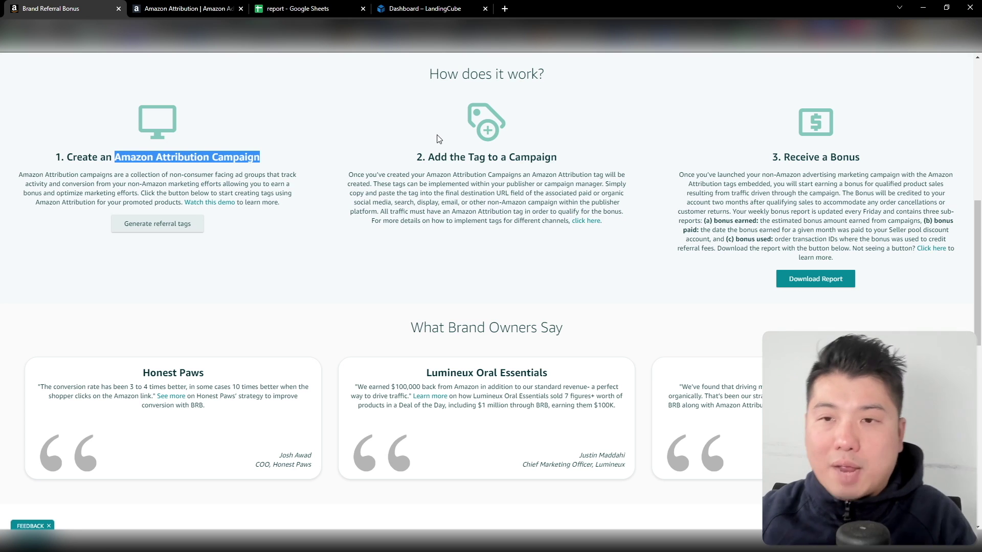
pyautogui.moveTo(774, 155); pyautogui.dragTo(865, 176)
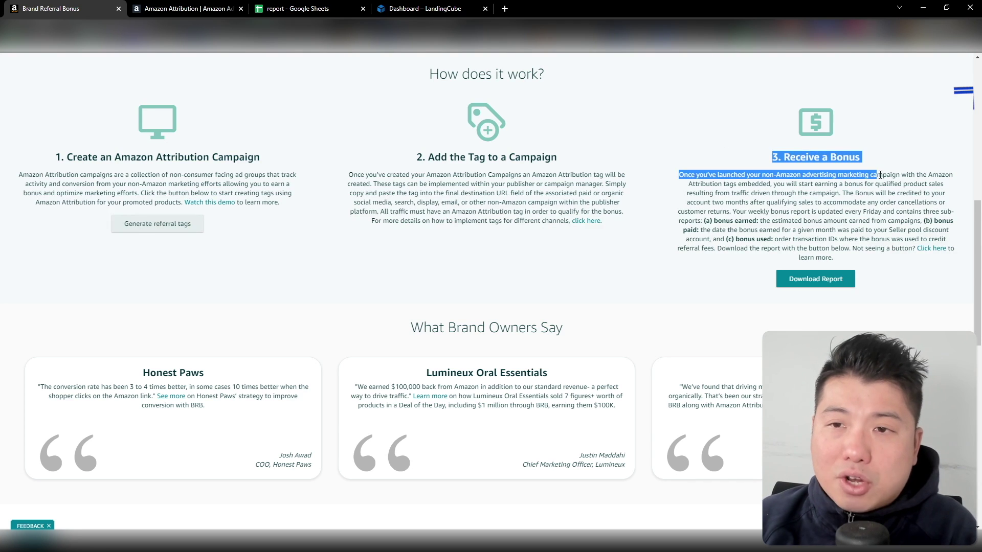
pyautogui.click(713, 214)
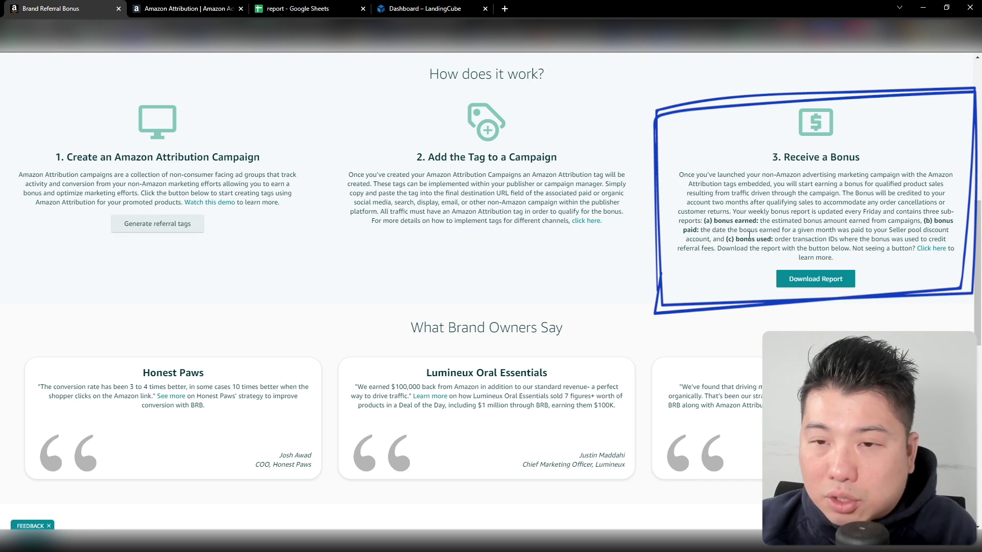
pyautogui.moveTo(704, 203); pyautogui.dragTo(903, 209)
pyautogui.click(890, 195)
pyautogui.click(937, 208)
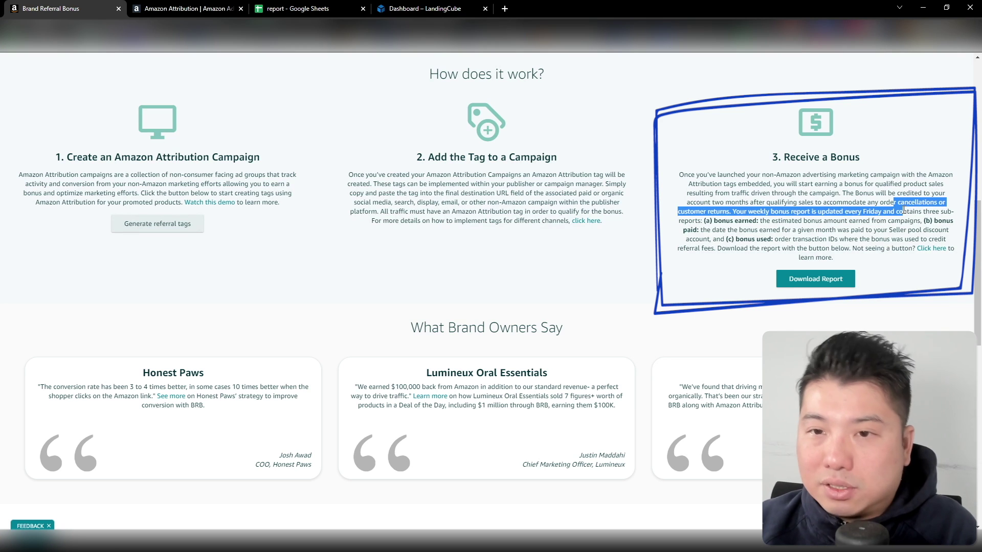
pyautogui.click(889, 216)
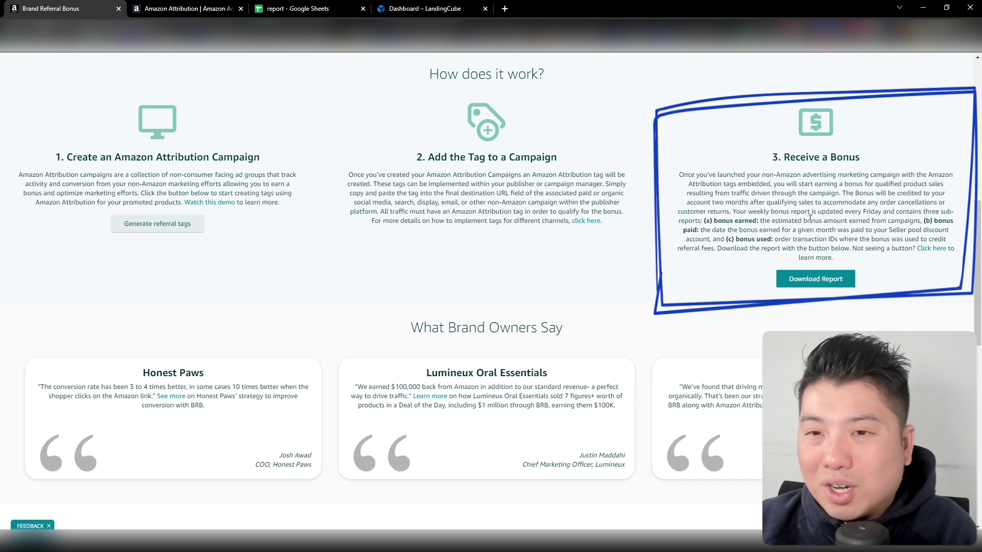
pyautogui.moveTo(731, 212); pyautogui.dragTo(884, 212)
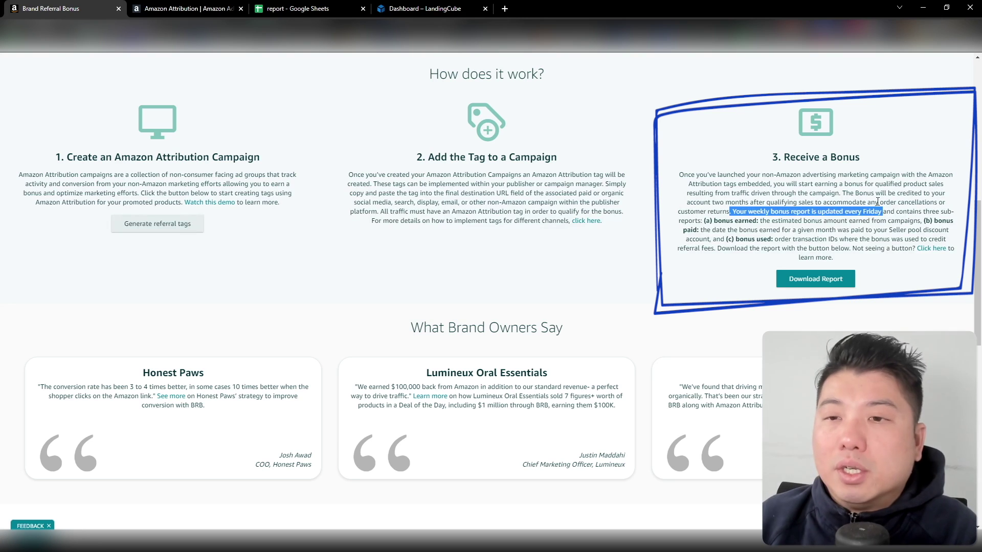
pyautogui.click(877, 201)
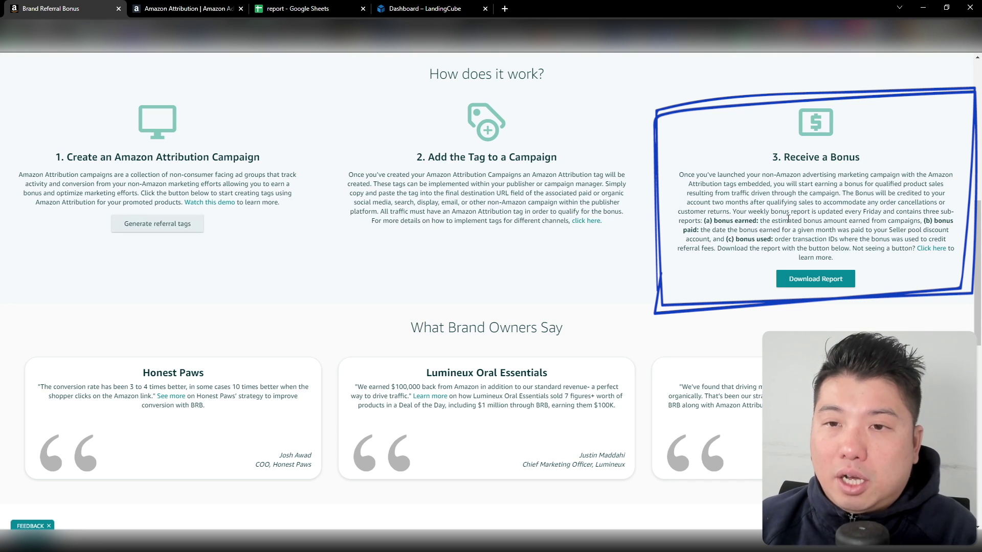
# Read the description of the "bonus used" sub-report and the report download instructions in the "Receive a Bonus" section
pyautogui.moveTo(737, 239); pyautogui.dragTo(804, 248)
pyautogui.click(784, 241)
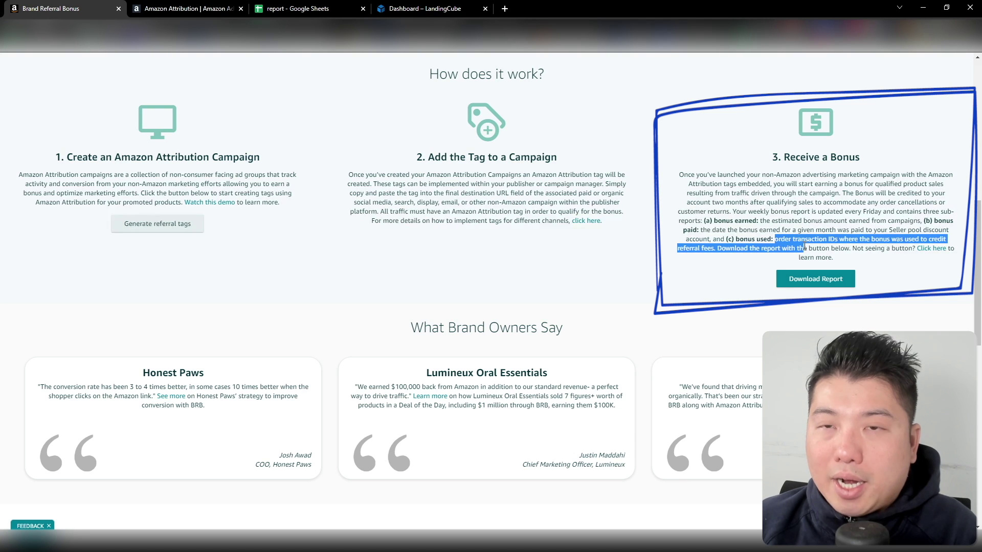
pyautogui.click(799, 243)
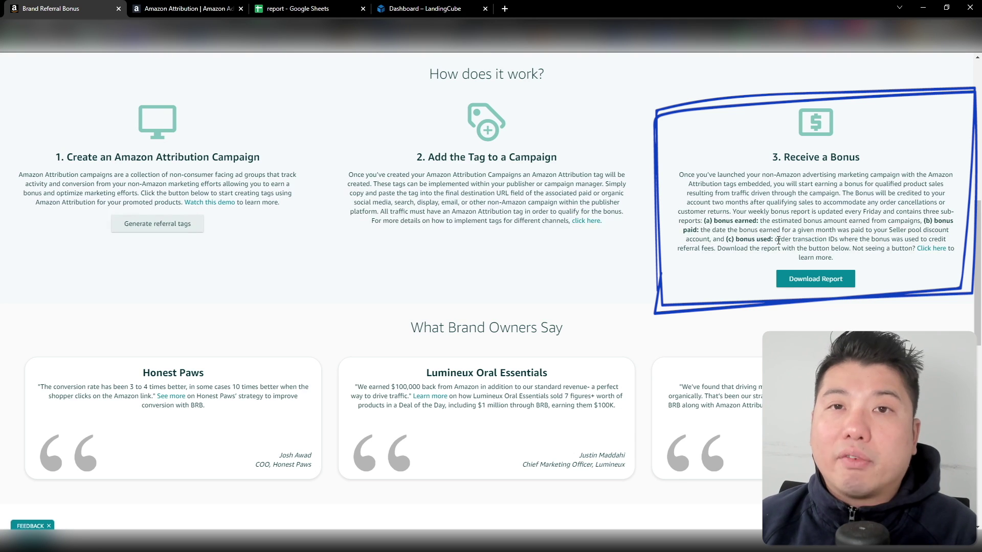
pyautogui.moveTo(775, 241); pyautogui.dragTo(720, 248)
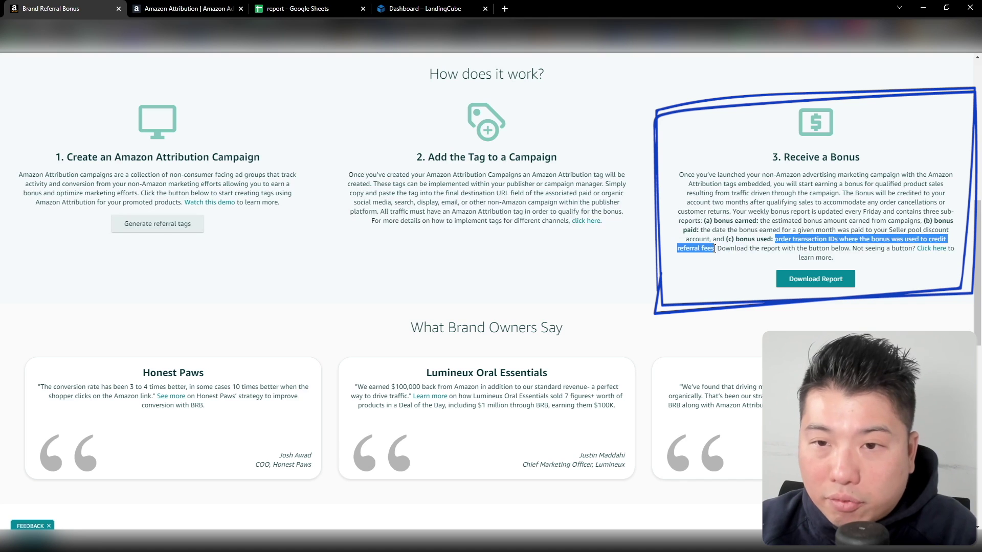
pyautogui.click(727, 251)
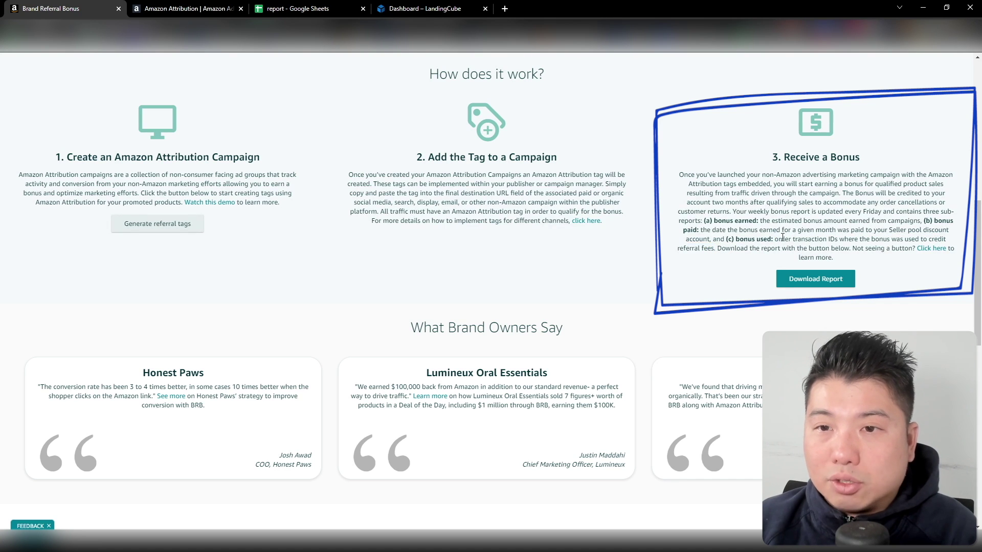
pyautogui.moveTo(754, 239); pyautogui.dragTo(870, 260)
pyautogui.click(906, 280)
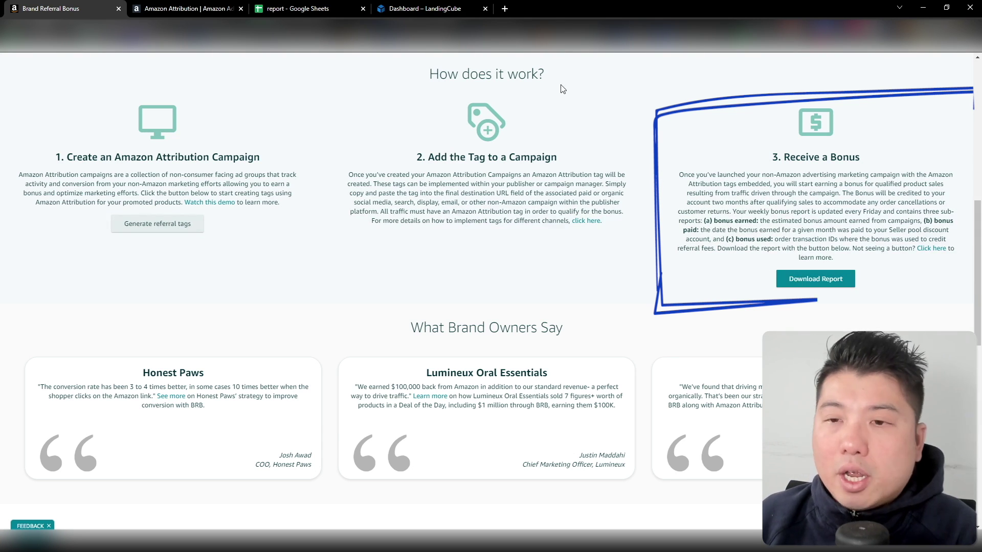
# Switch to the report spreadsheet and sum the Detail Page Views, Add to Cart, Purchase Count and Units Sold columns in E4:H4
pyautogui.click(275, 11)
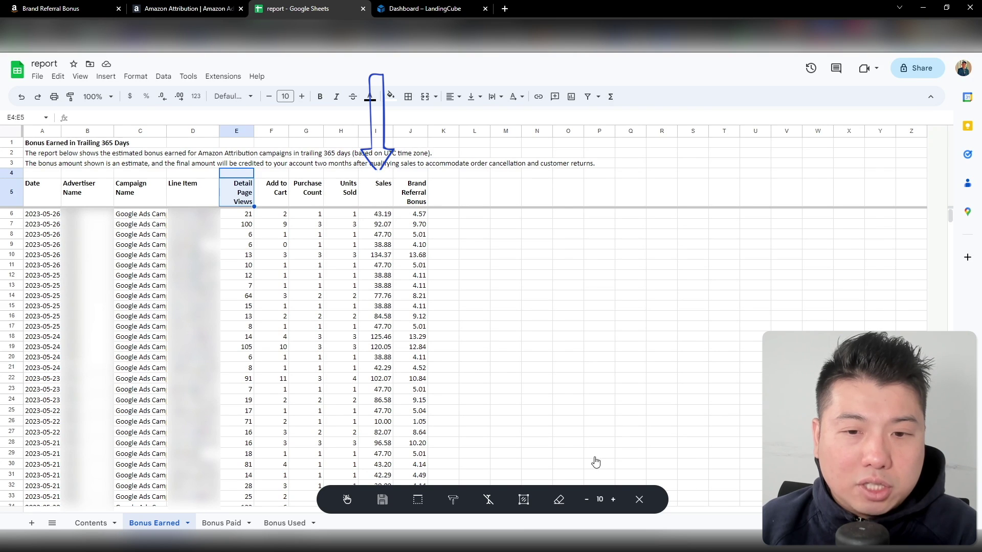
pyautogui.click(639, 500)
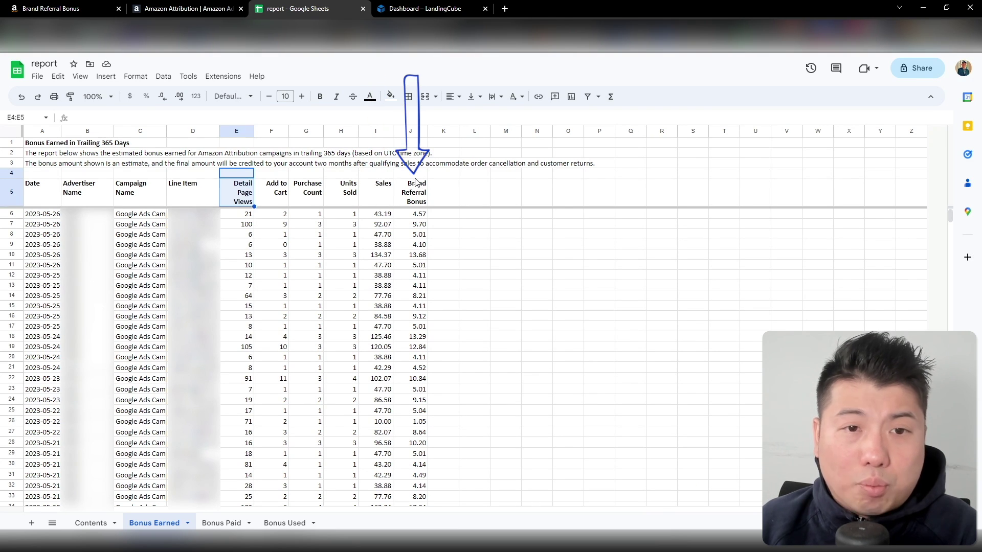
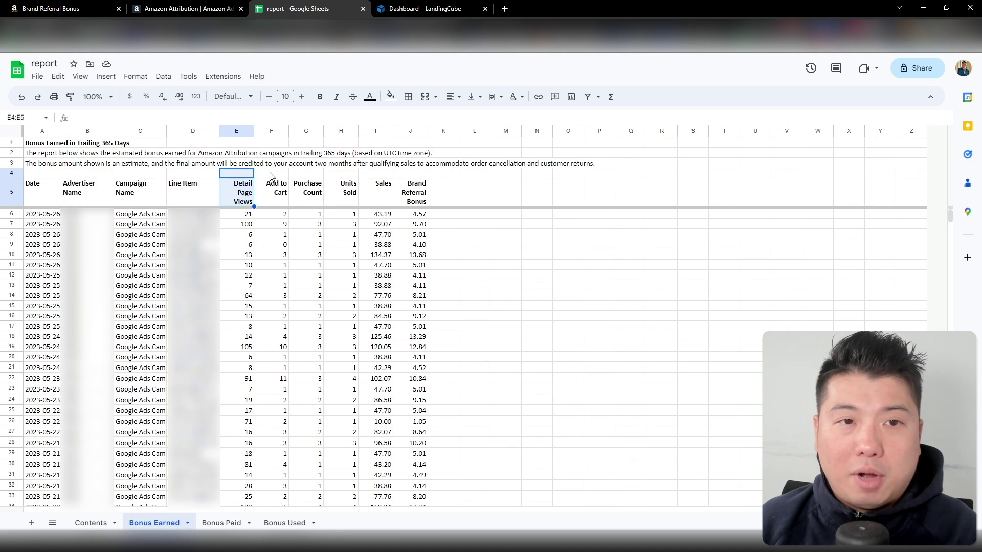
pyautogui.click(238, 174)
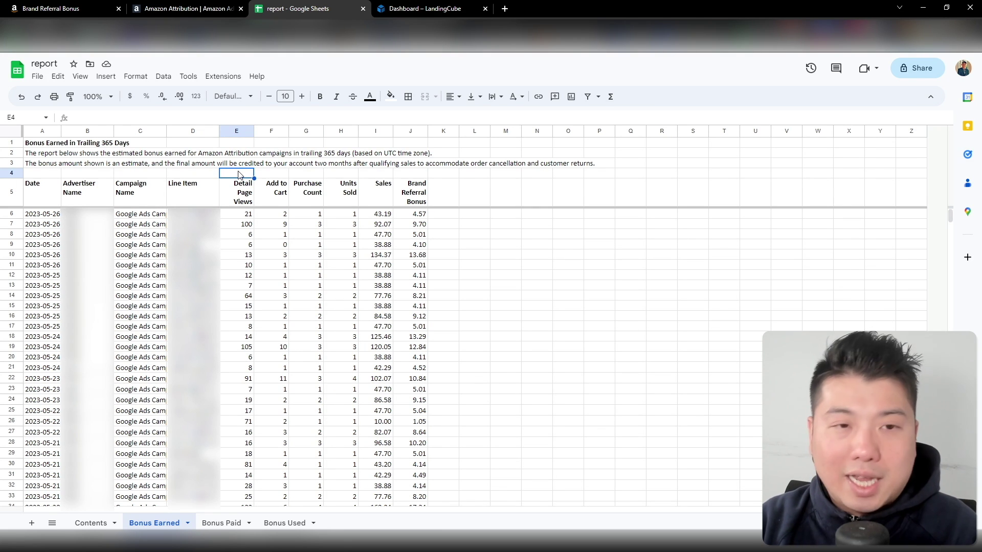
pyautogui.write('=C')
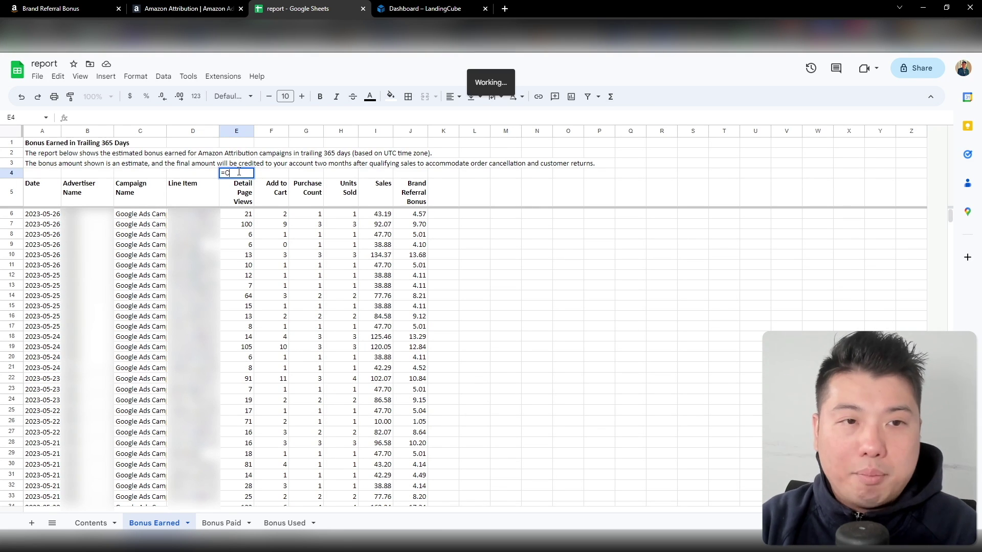
pyautogui.press('BackSpace')
pyautogui.write('SUM(')
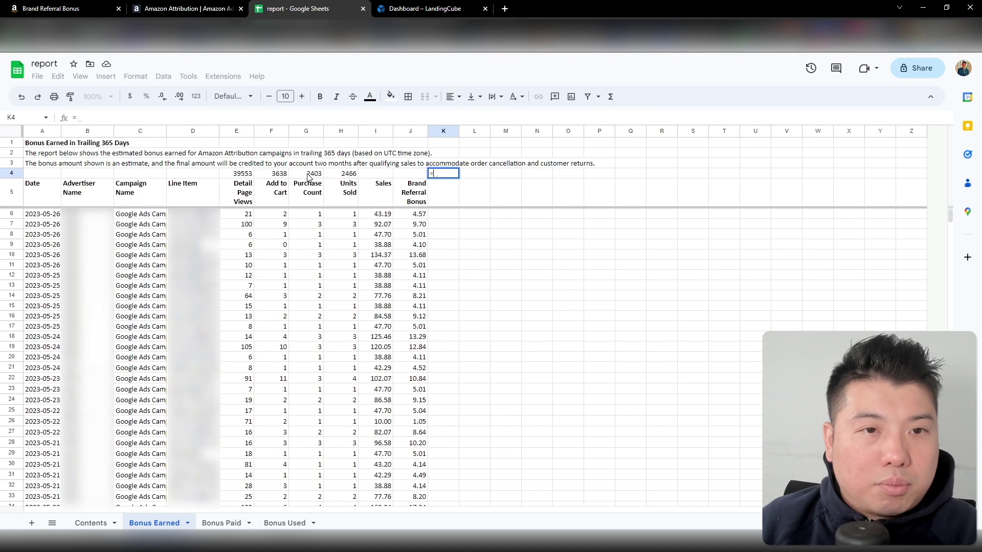
# Calculate the conversion rate in cell K4 by dividing total purchase count by total detail page views with =G4/E4
pyautogui.click(304, 174)
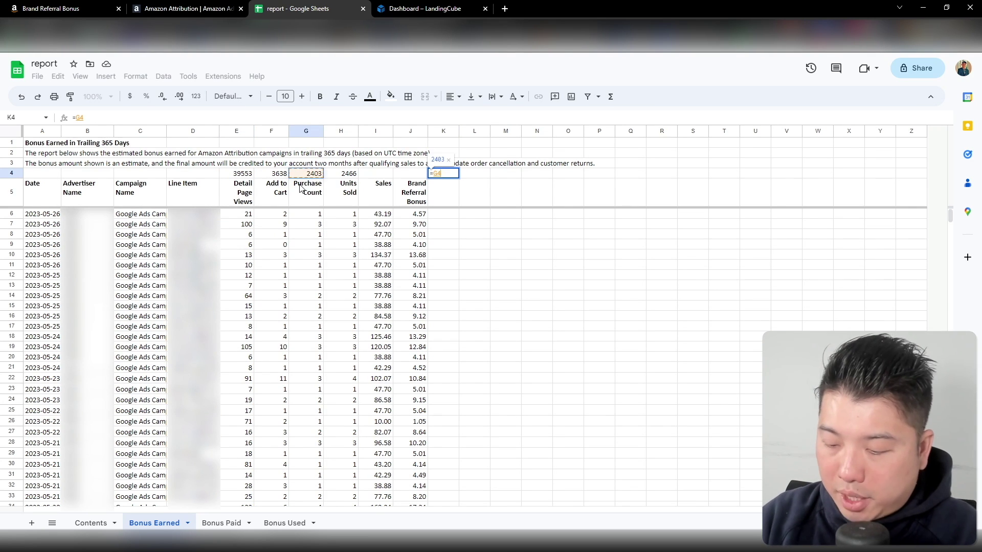
pyautogui.write('/')
pyautogui.click(237, 174)
pyautogui.press('Return')
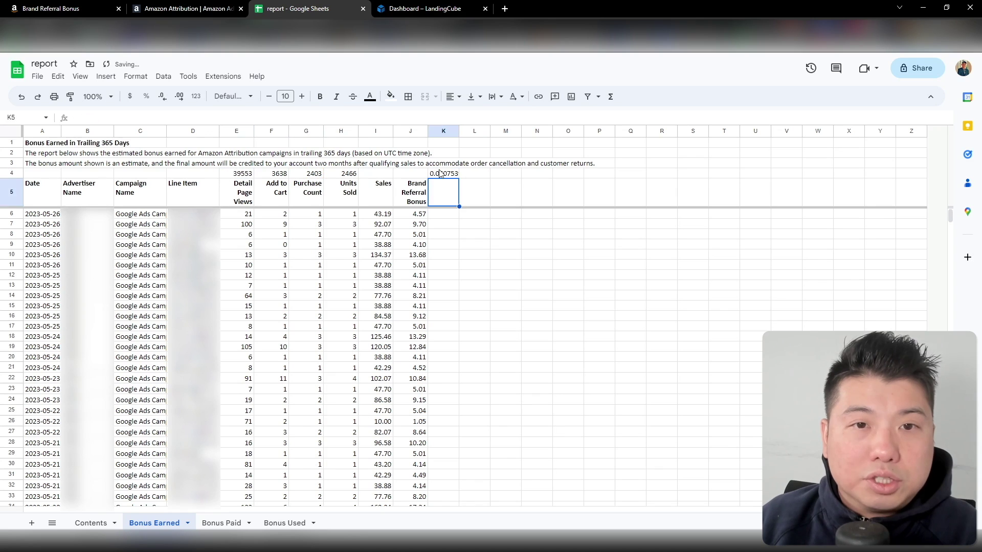
pyautogui.click(442, 174)
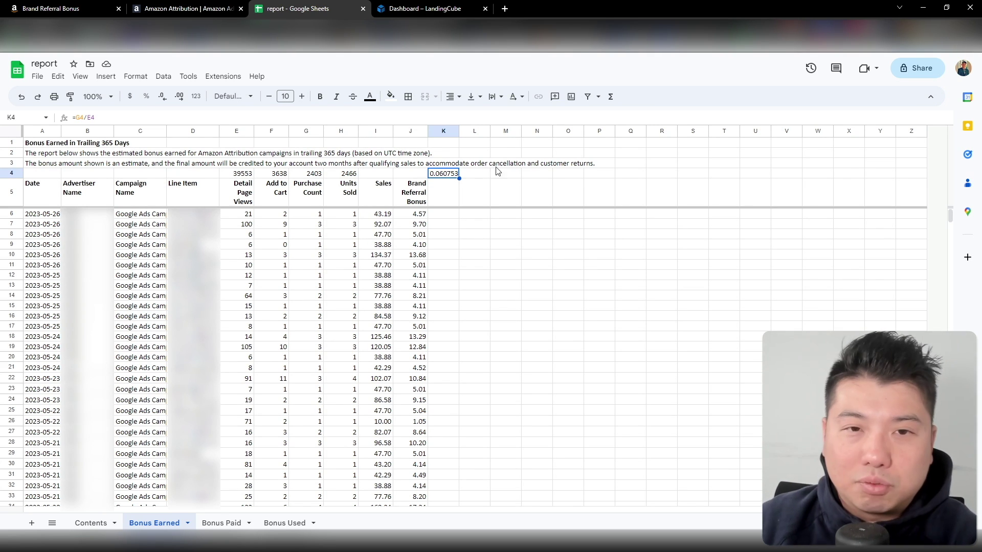
pyautogui.click(424, 225)
pyautogui.hotkey('ctrl', 'x')
pyautogui.press('Up')
pyautogui.hotkey('ctrl', 'v')
pyautogui.hotkey('ctrl', 'z')
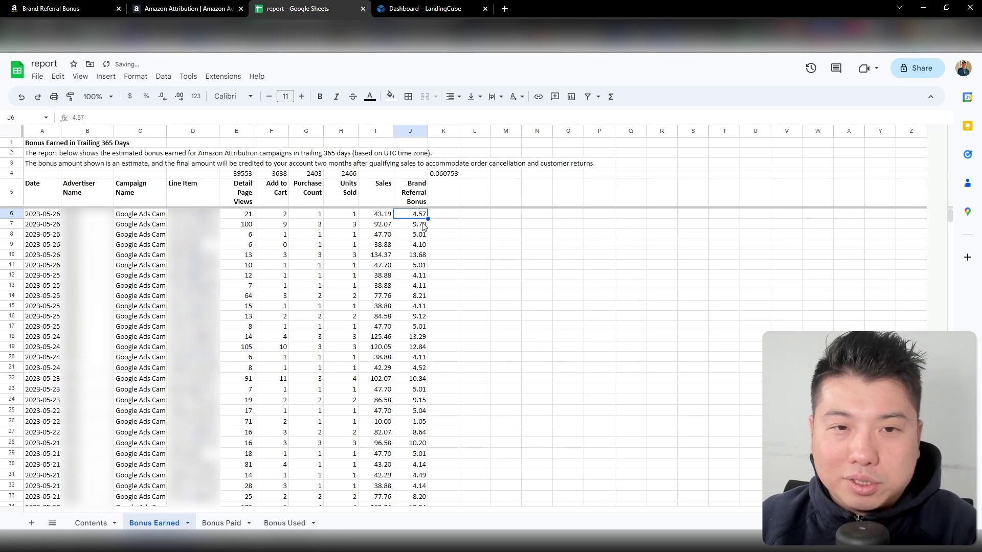
# Enter 50% in cell L4 and select the Brand Referral Bonus values in J6:J20
pyautogui.click(480, 174)
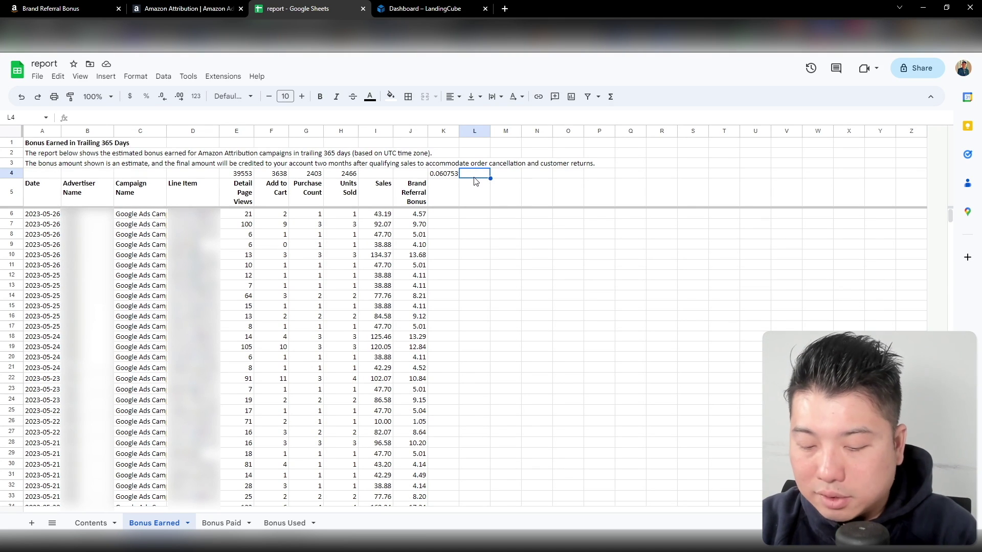
pyautogui.write('50')
pyautogui.press('Return')
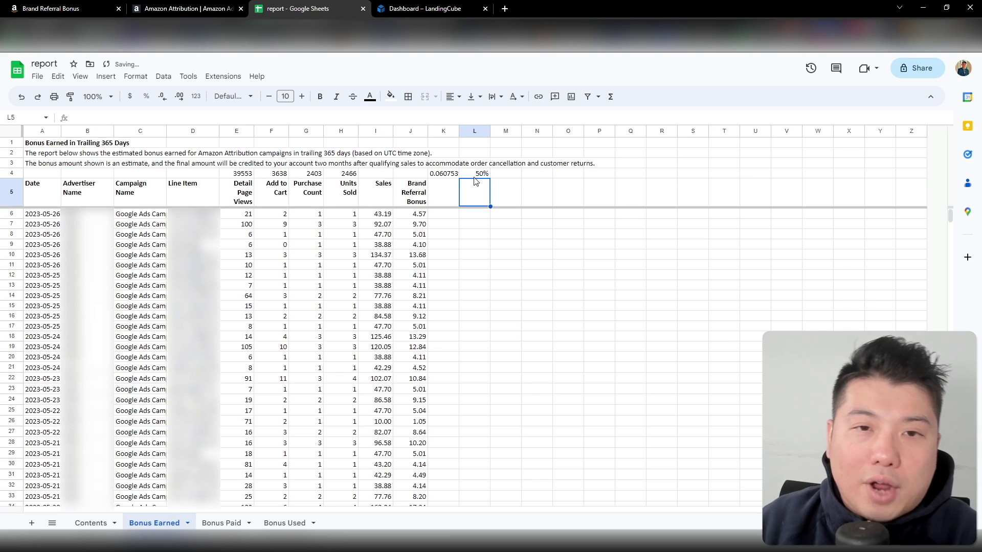
pyautogui.moveTo(416, 214); pyautogui.dragTo(408, 357)
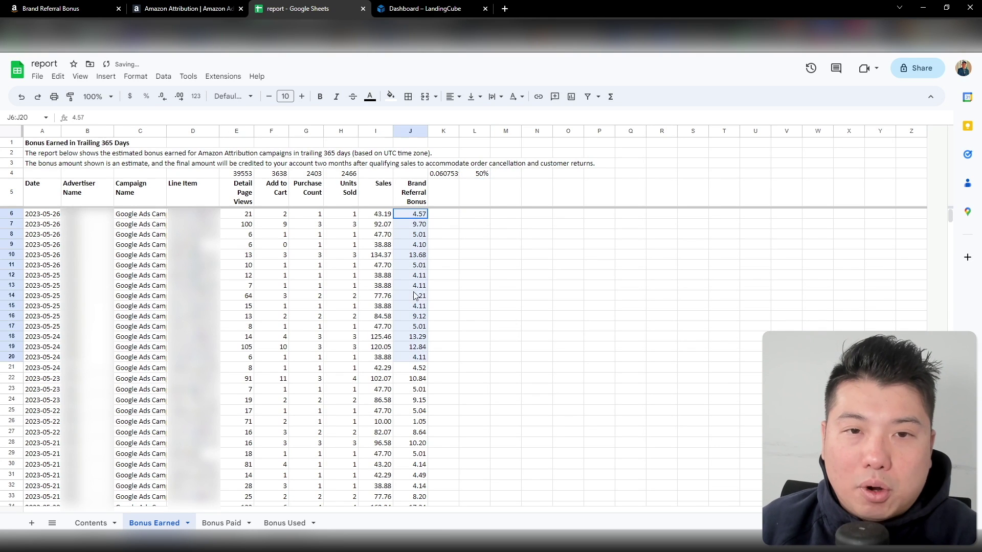
# Clear the 50% value from cell L4
pyautogui.click(480, 175)
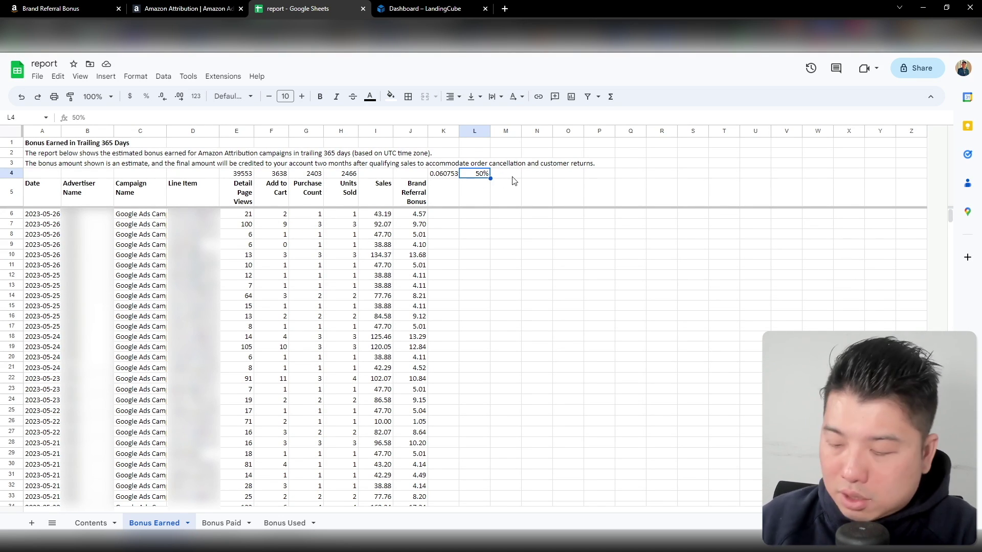
pyautogui.click(481, 180)
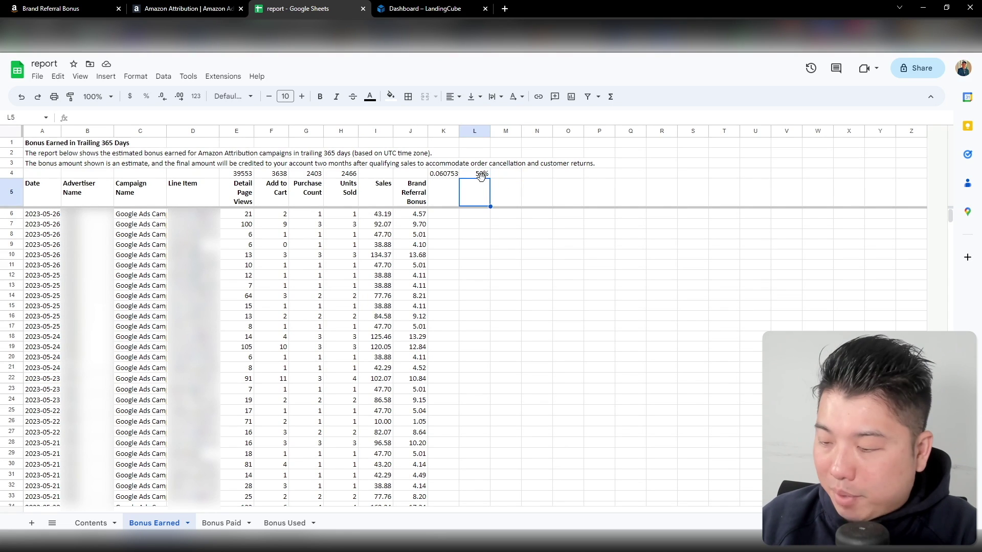
pyautogui.click(476, 175)
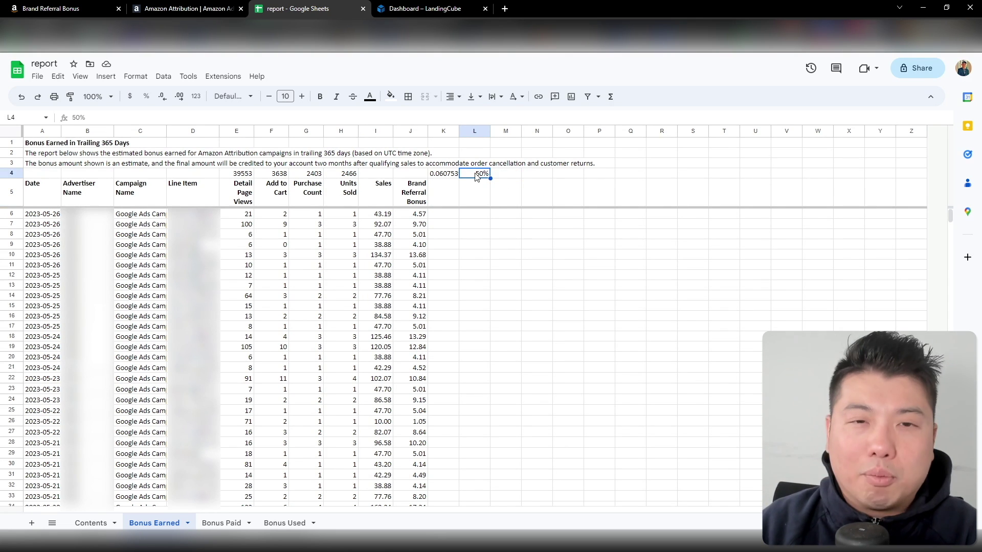
pyautogui.press('Delete')
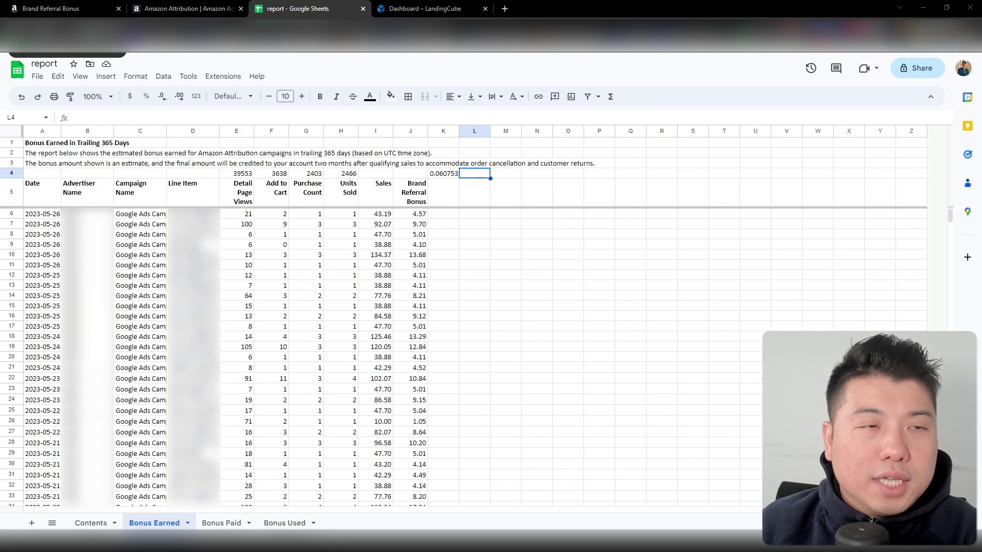
# Return to the Brand Referral Bonus page and find the FAQ about earning from both the Brand Referral Bonus and Amazon Associates programs
pyautogui.click(52, 9)
pyautogui.scroll(-3, 527, 205)
pyautogui.scroll(-5, 563, 337)
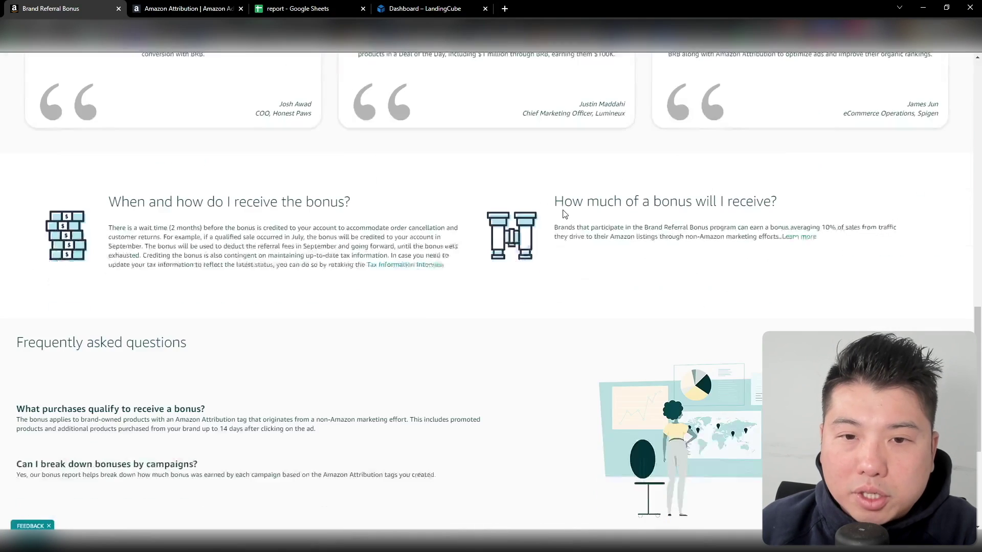
pyautogui.scroll(-4, 690, 369)
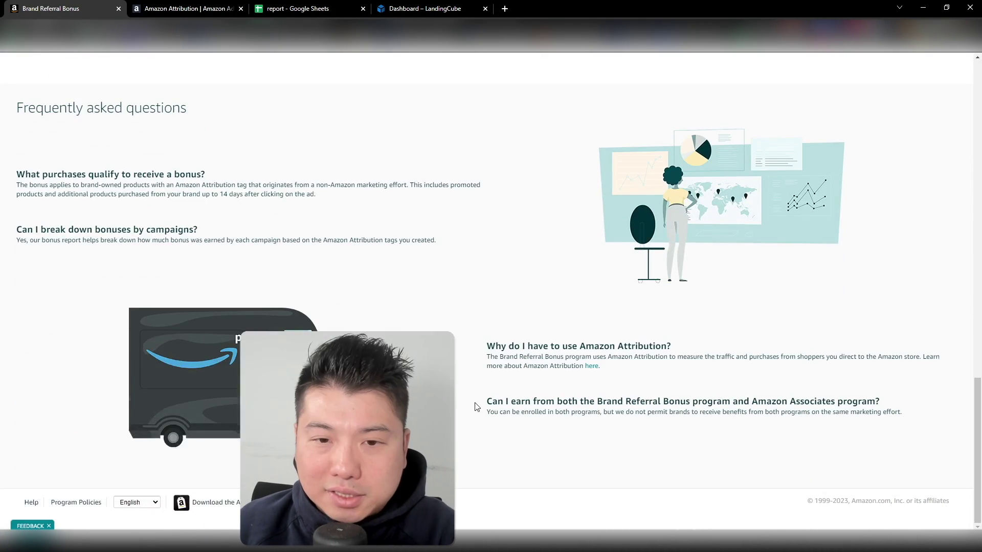
pyautogui.moveTo(483, 344); pyautogui.dragTo(489, 402)
pyautogui.click(910, 413)
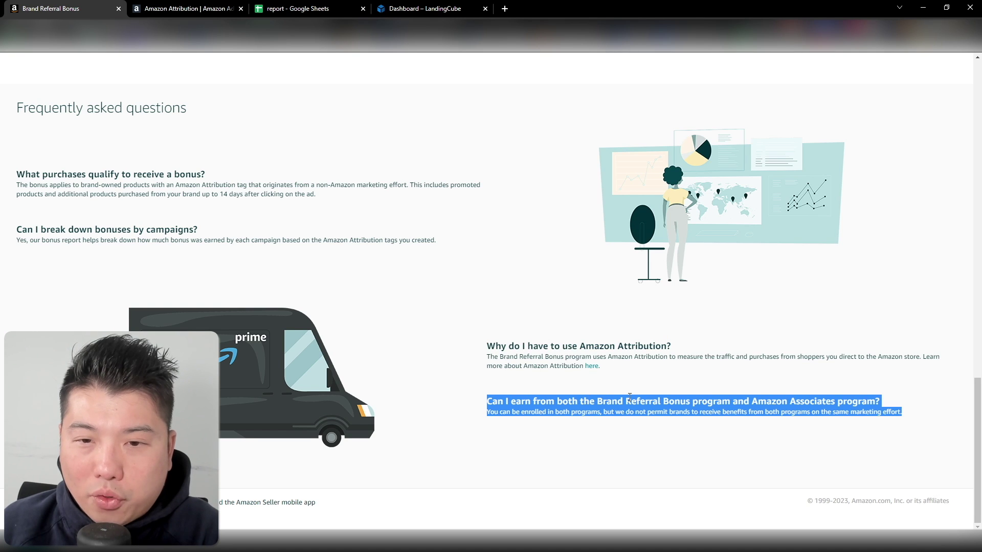
pyautogui.click(868, 403)
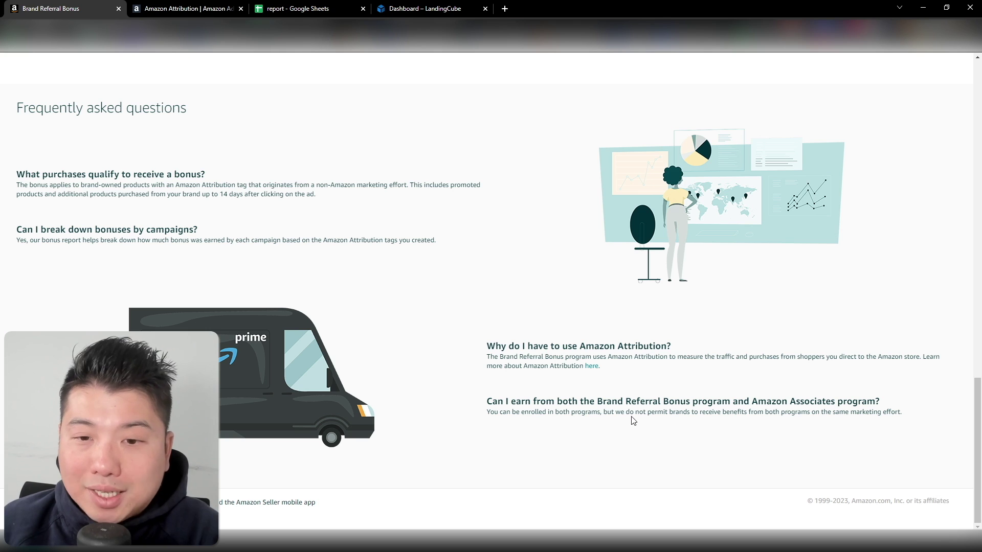
# Read the FAQ answer about enrolling in both programs and receiving benefits from both on the same marketing effort
pyautogui.moveTo(598, 412); pyautogui.dragTo(805, 420)
pyautogui.click(657, 429)
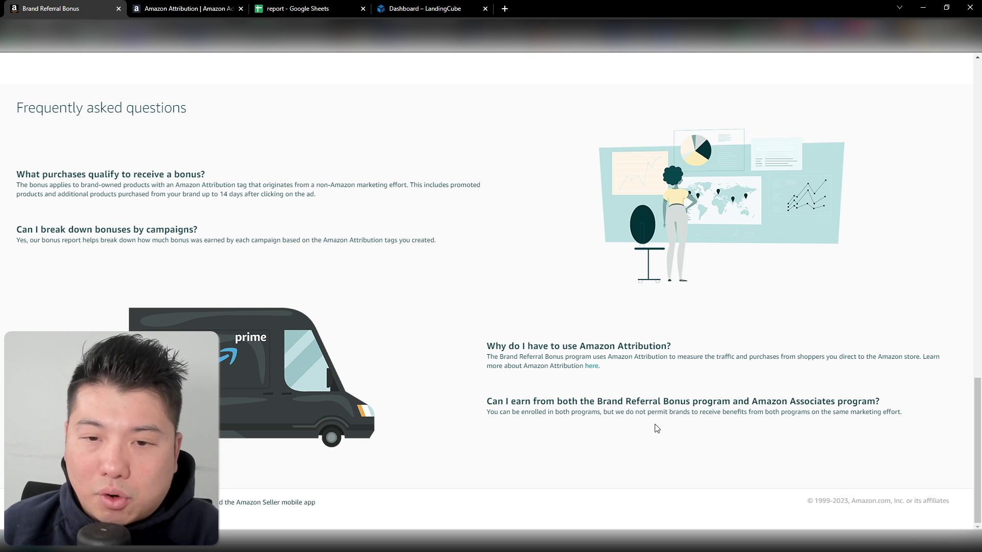
pyautogui.moveTo(626, 414); pyautogui.dragTo(895, 408)
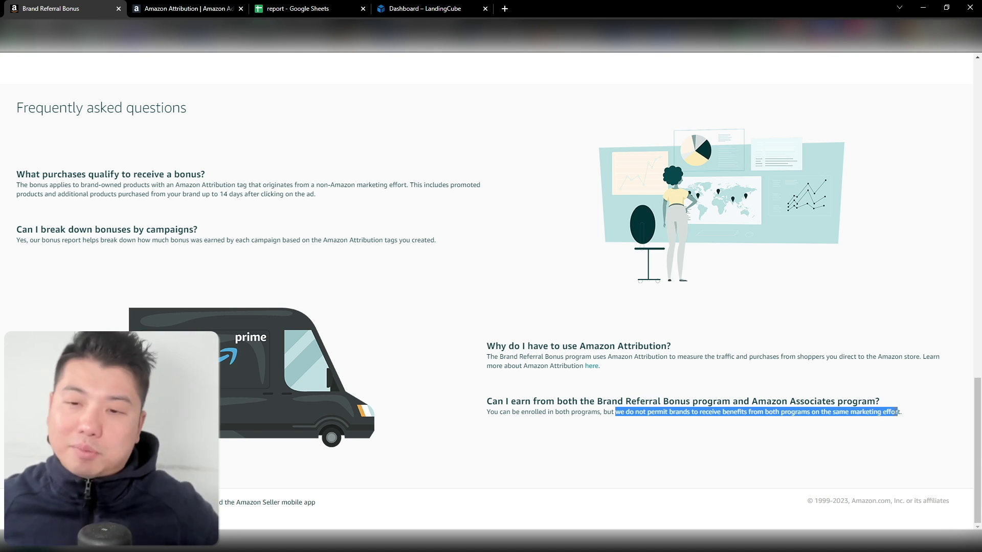
pyautogui.moveTo(901, 414); pyautogui.dragTo(487, 353)
pyautogui.click(486, 403)
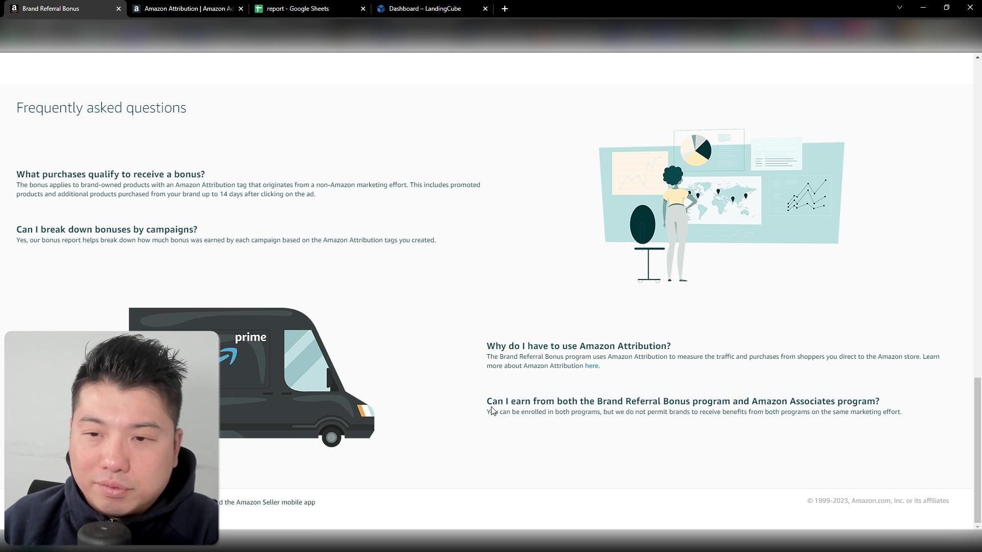
pyautogui.moveTo(493, 411); pyautogui.dragTo(817, 412)
pyautogui.moveTo(916, 403)
pyautogui.mouseDown()
pyautogui.moveTo(490, 400)
pyautogui.moveTo(924, 418)
pyautogui.mouseUp()
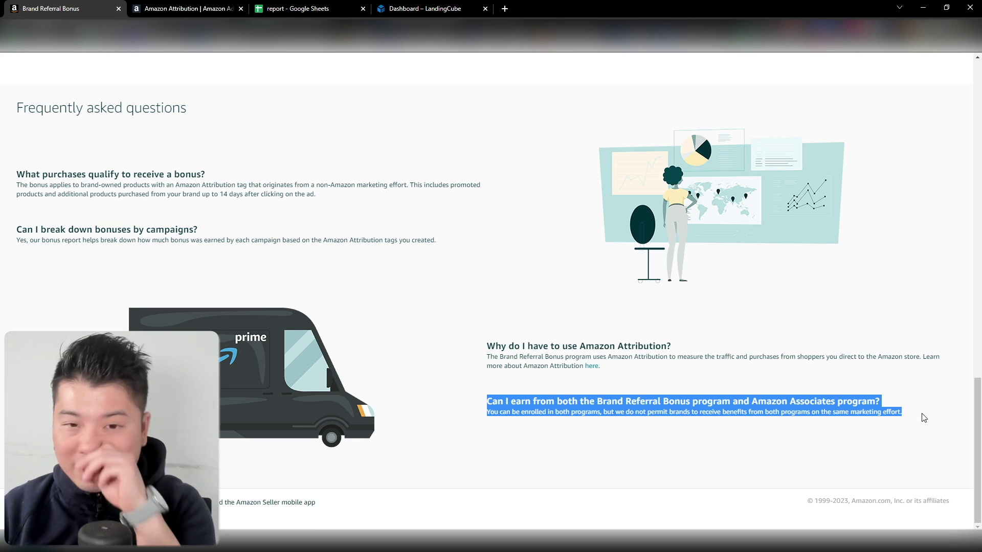
pyautogui.click(673, 421)
pyautogui.moveTo(635, 413); pyautogui.dragTo(805, 417)
# Read the "Why do I have to use Amazon Attribution?" question and its answer
pyautogui.click(891, 373)
pyautogui.tripleClick(578, 346)
pyautogui.moveTo(500, 357); pyautogui.dragTo(741, 368)
pyautogui.click(833, 359)
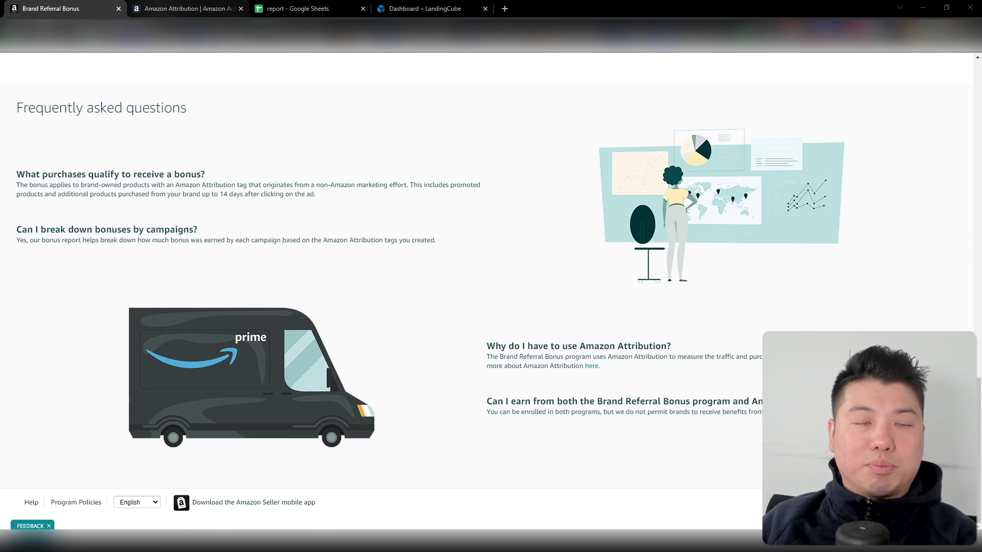
# Switch to Amazon Attribution and look over the performance chart and campaign list on the Campaigns page
pyautogui.click(174, 8)
pyautogui.scroll(-5, 282, 154)
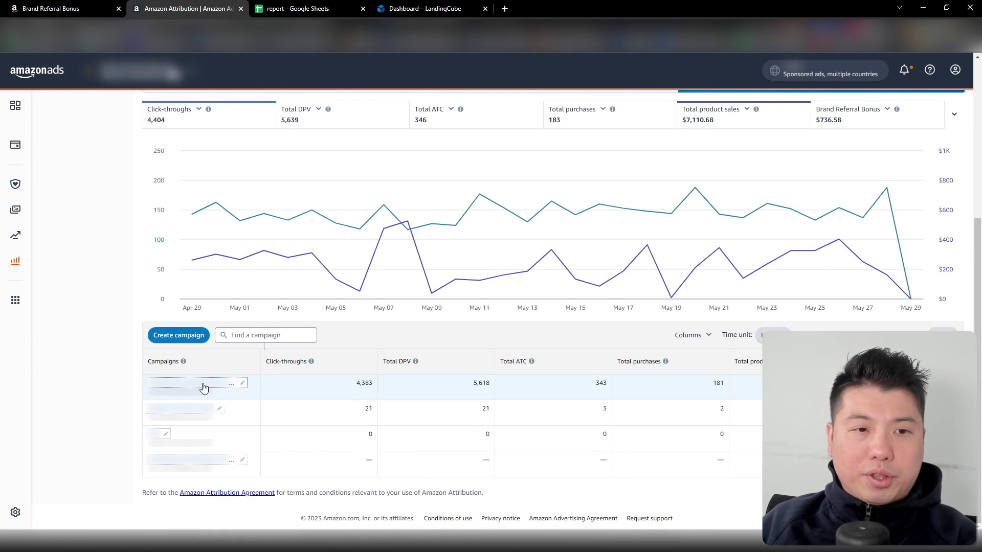
pyautogui.scroll(3, 119, 174)
pyautogui.scroll(1, 118, 173)
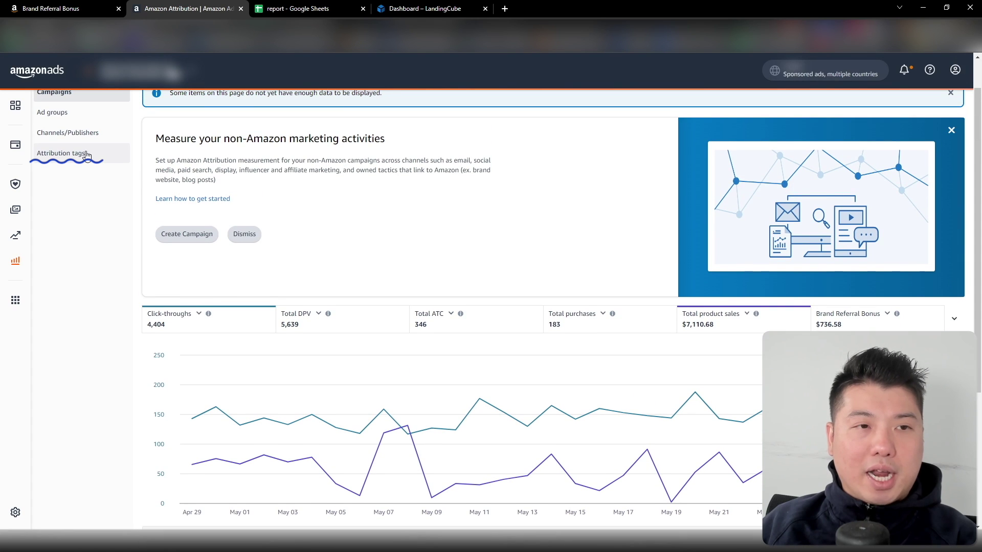
# Open the attribution tags of the first listed campaign and highlight the first ad group's tag URL
pyautogui.click(77, 153)
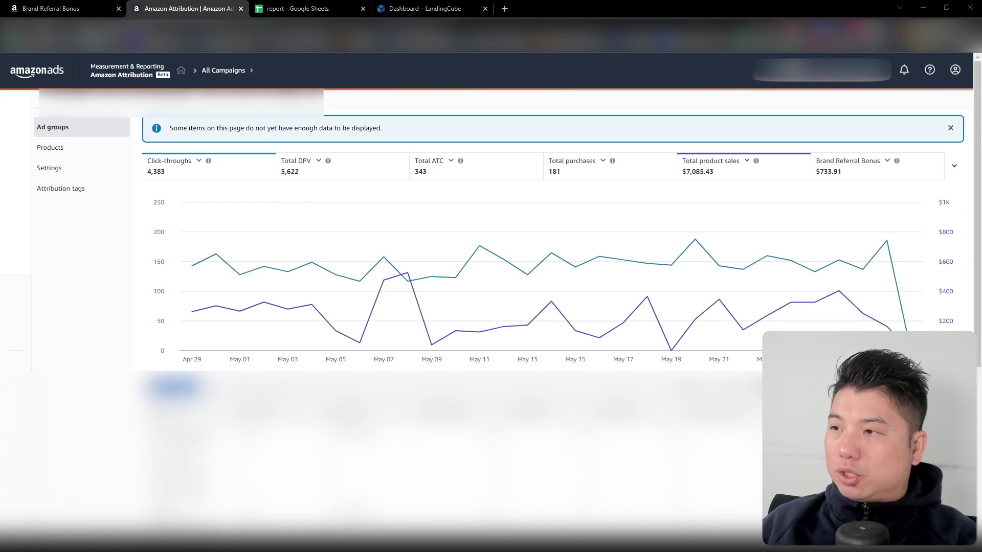
pyautogui.moveTo(30, 238); pyautogui.dragTo(105, 236)
pyautogui.click(72, 230)
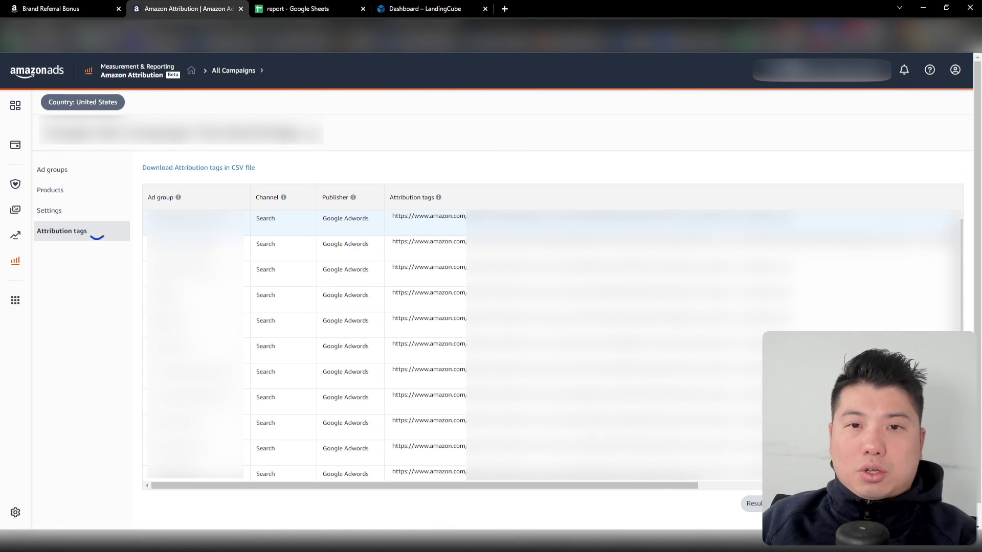
pyautogui.moveTo(789, 217); pyautogui.dragTo(333, 224)
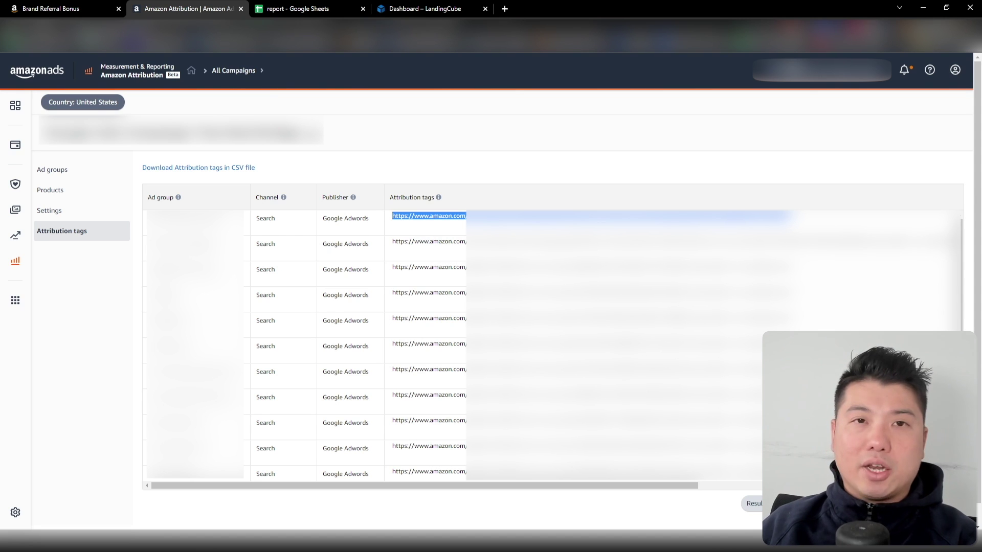
# Return to the Amazon Attribution Campaigns page and examine the Brand Referral Bonus column in the campaign table
pyautogui.click(15, 146)
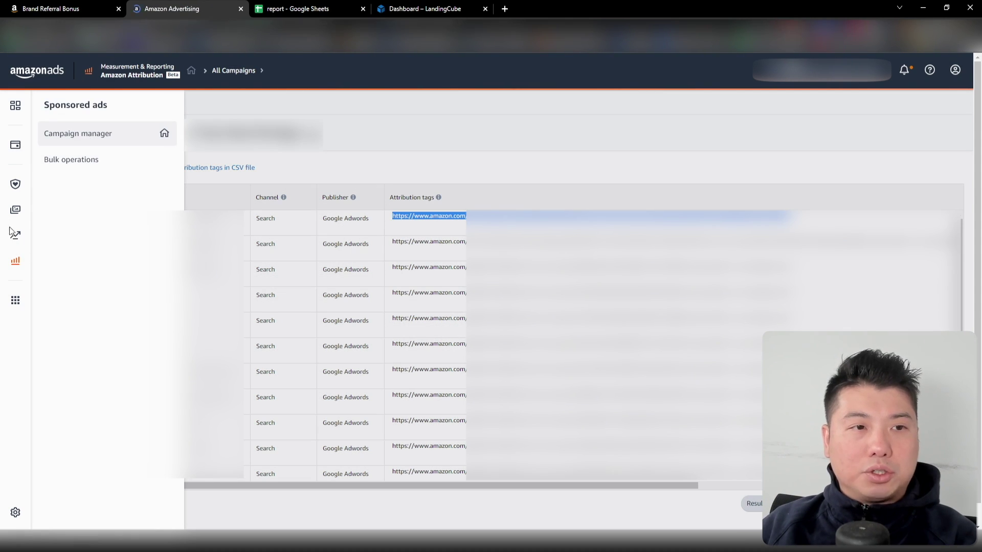
pyautogui.click(78, 134)
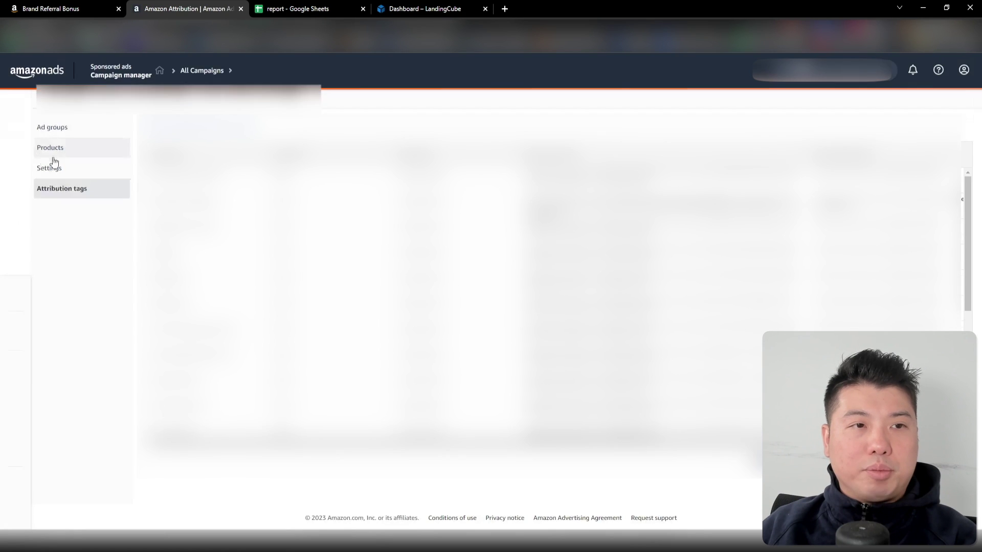
pyautogui.click(15, 260)
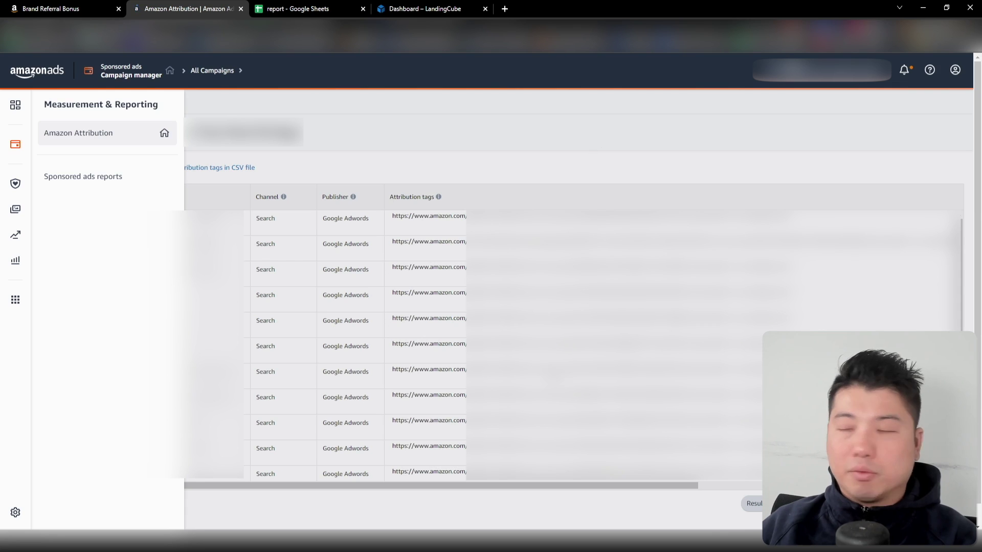
pyautogui.click(78, 133)
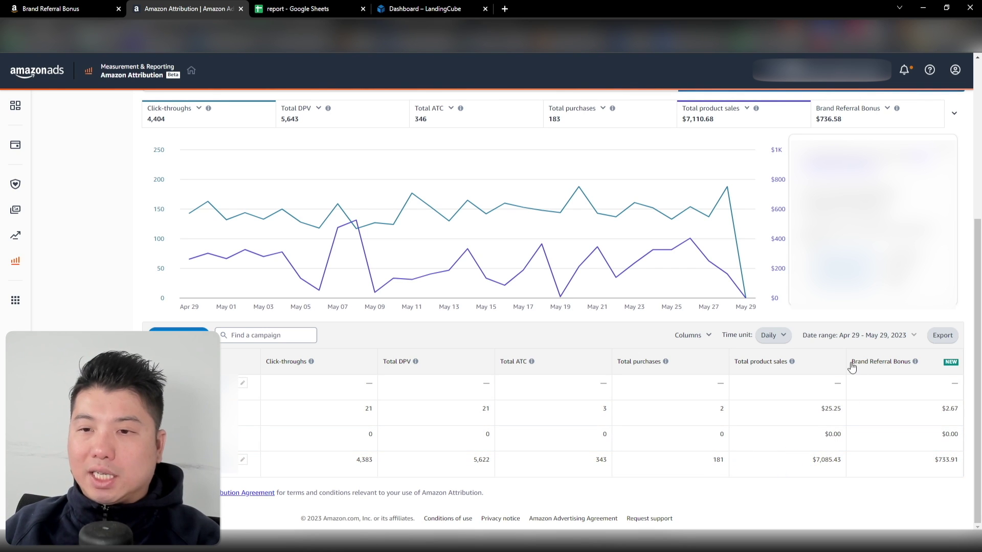
# Highlight the last listed campaign's Brand Referral Bonus amount and review the "Receive a Bonus" section on the Brand Referral Bonus page
pyautogui.doubleClick(947, 460)
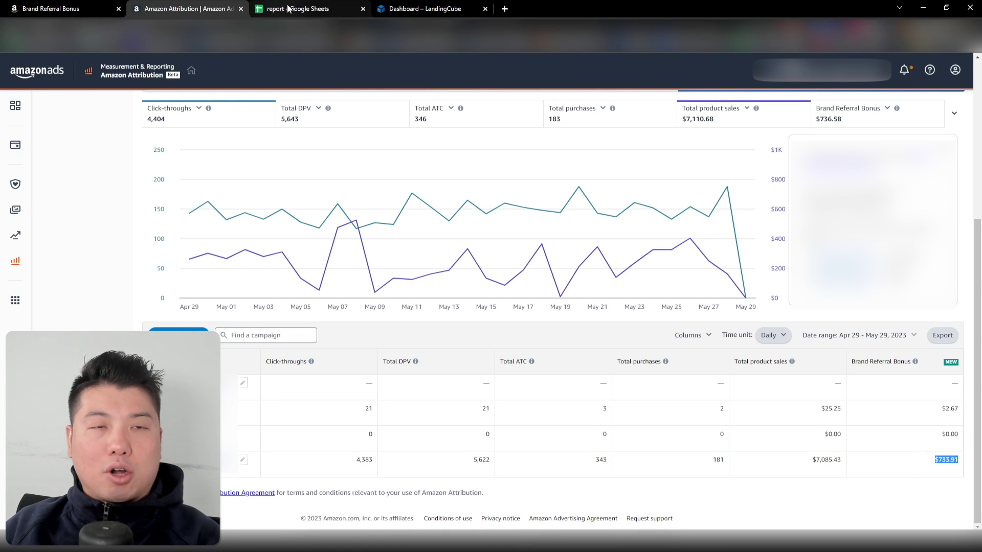
pyautogui.hotkey('ctrl', '1')
pyautogui.scroll(10, 573, 373)
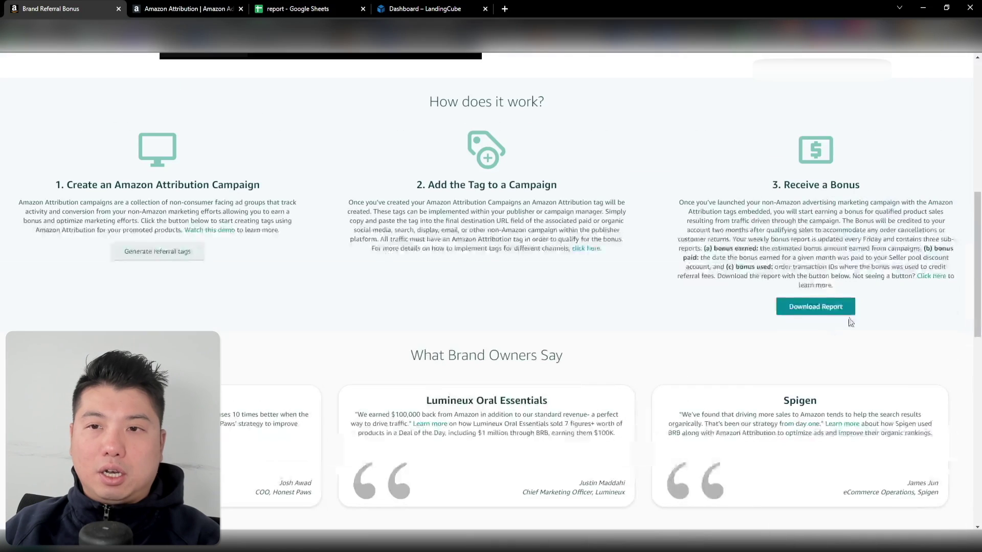
pyautogui.scroll(8, 851, 322)
pyautogui.scroll(-5, 851, 322)
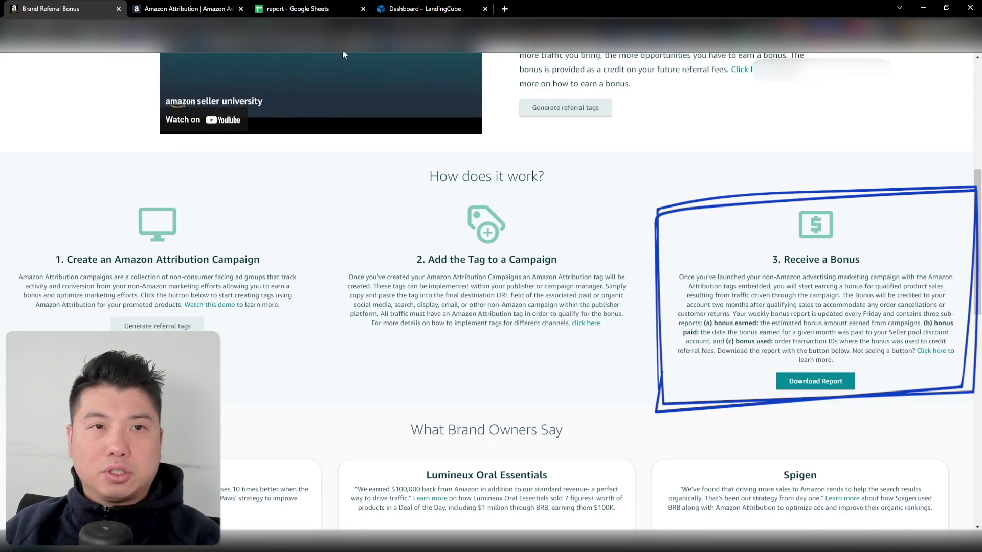
# Switch back to Amazon Attribution and start a new campaign with the manual creation method
pyautogui.hotkey('ctrl', '2')
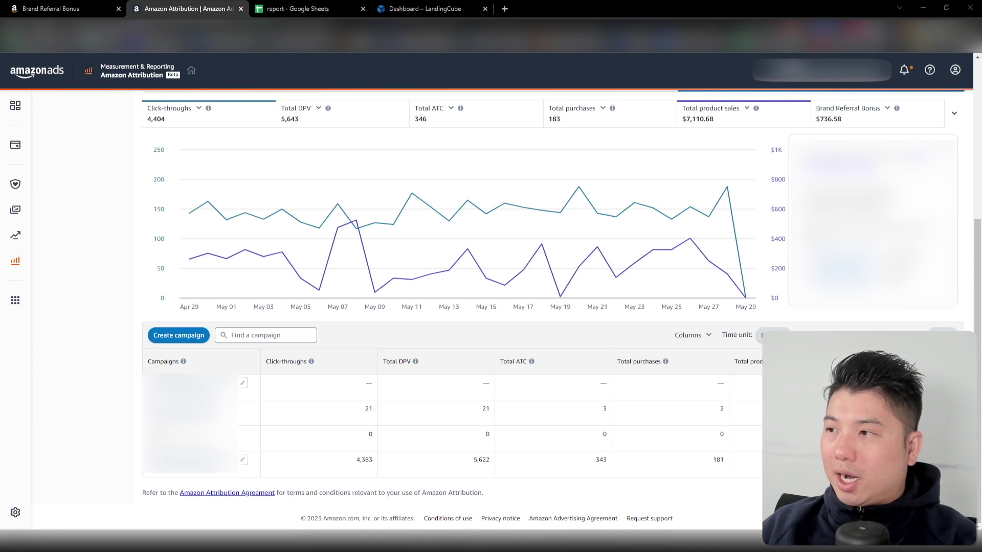
pyautogui.click(15, 261)
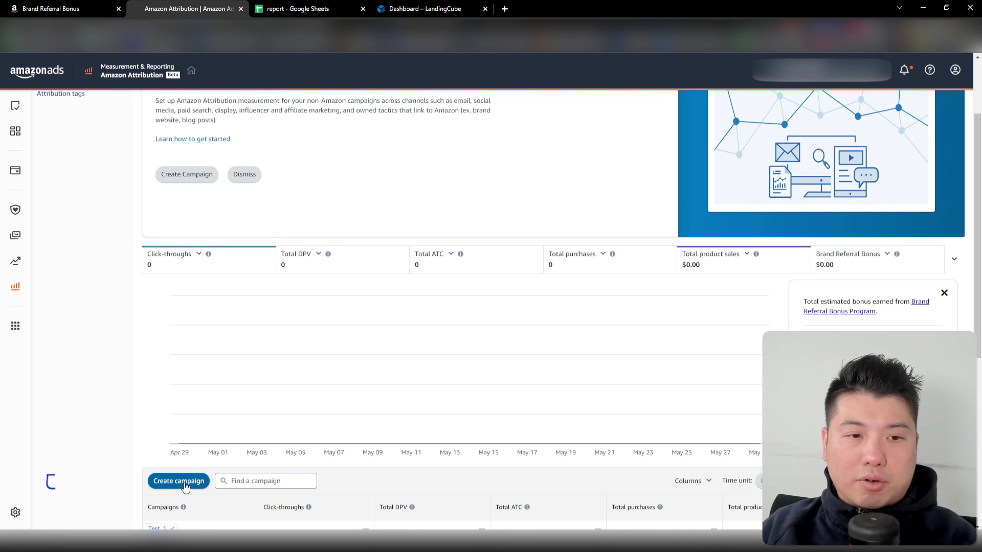
pyautogui.click(184, 484)
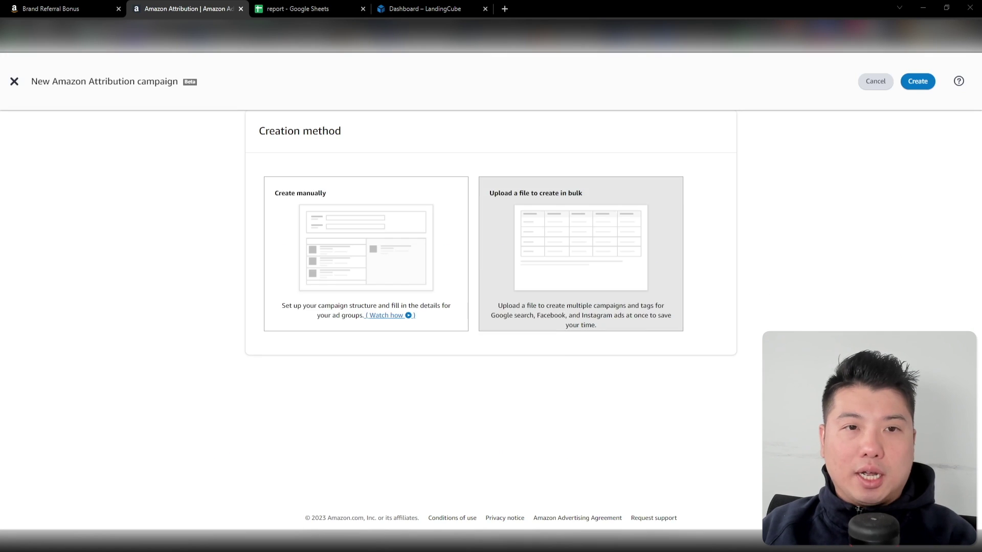
pyautogui.click(366, 246)
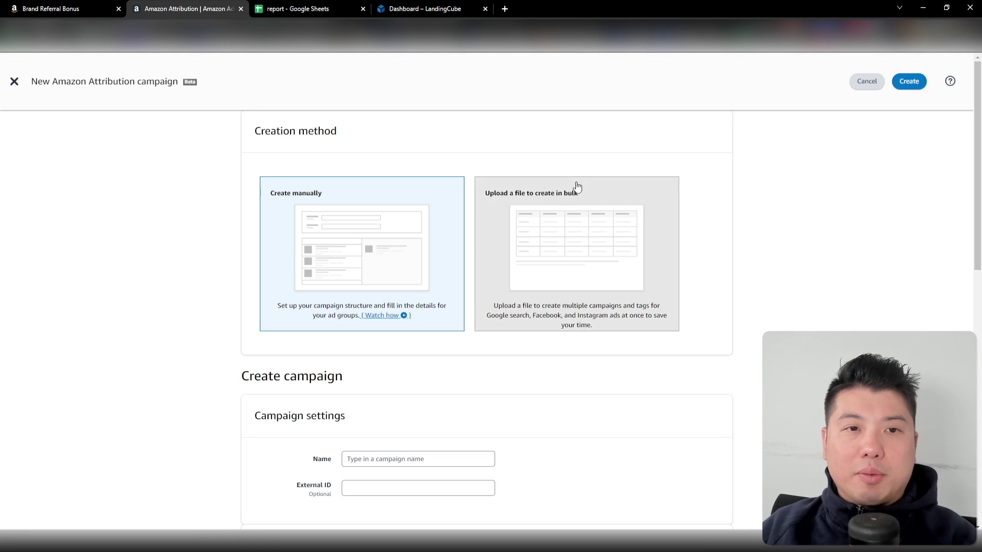
# Name the campaign Email_Sully and add the Baby Monitor Mount (White) from the Sully brand as its product
pyautogui.scroll(-4, 412, 277)
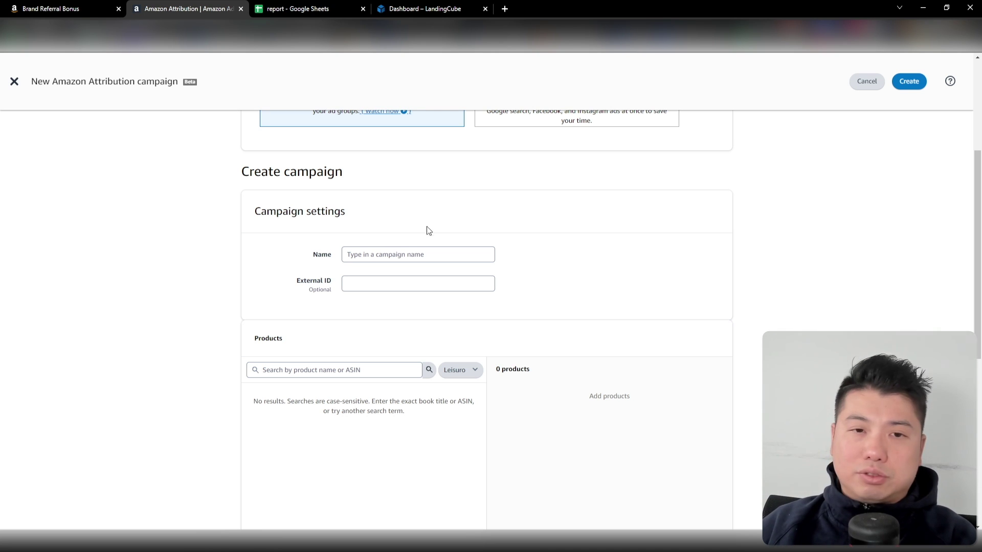
pyautogui.click(423, 253)
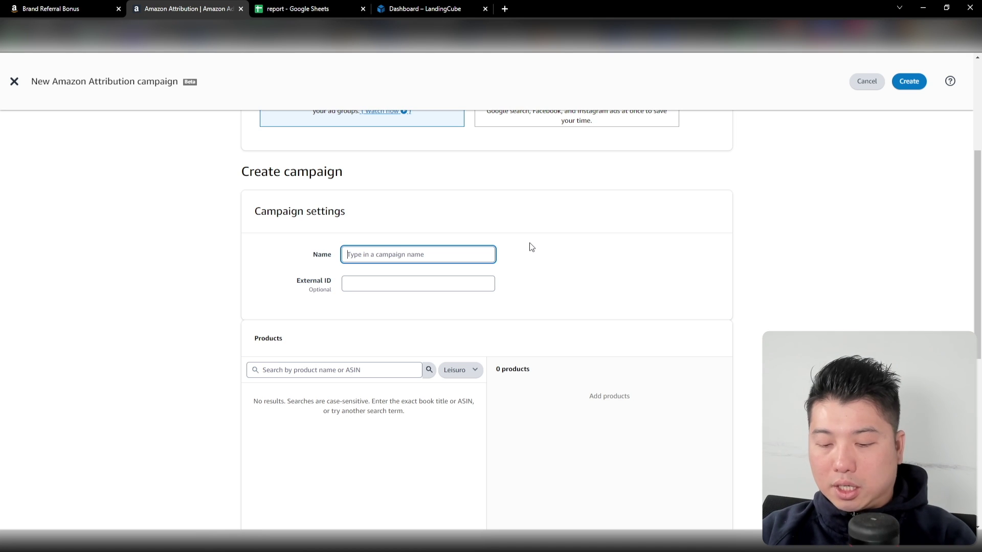
pyautogui.write('A')
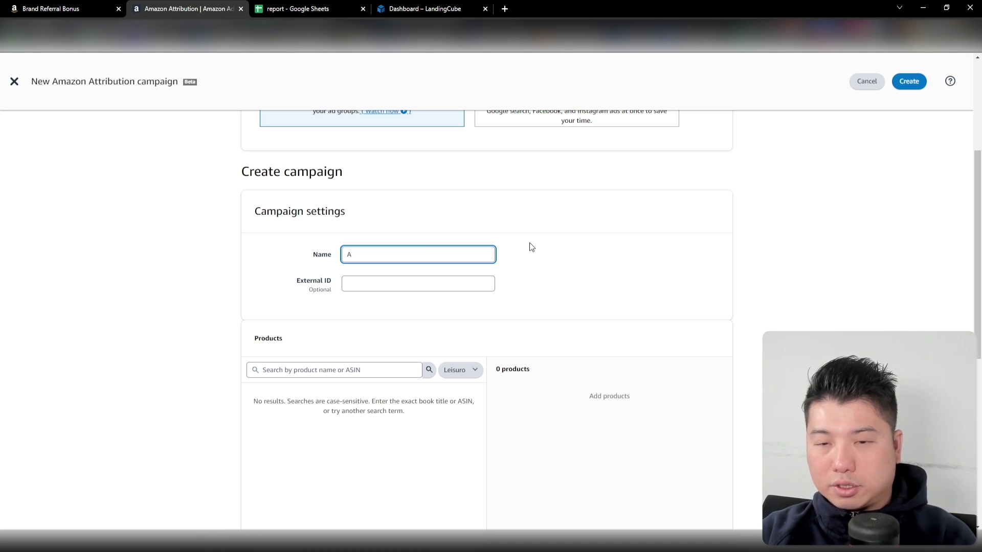
pyautogui.write('d')
pyautogui.press('BackSpace')
pyautogui.press('BackSpace')
pyautogui.write('Email_Sully')
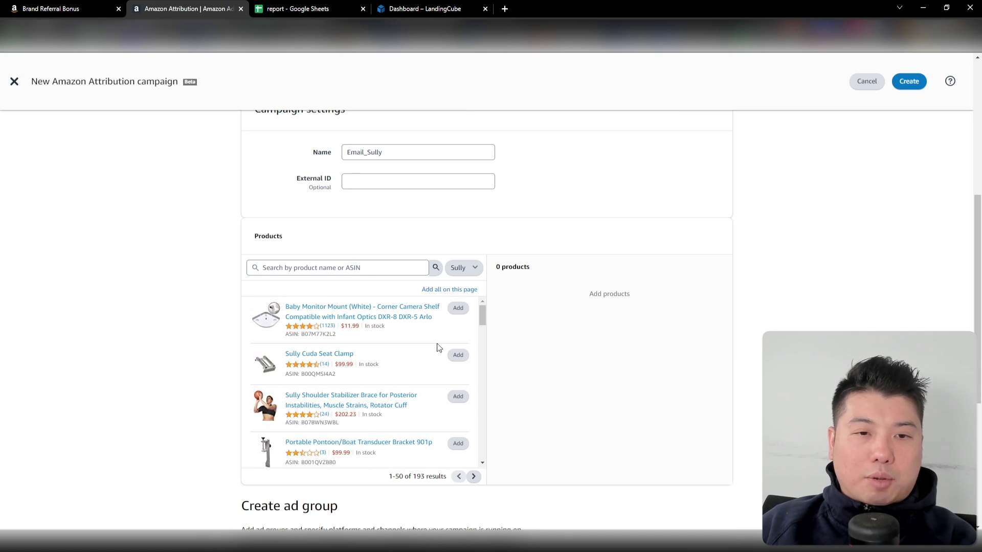
pyautogui.click(458, 308)
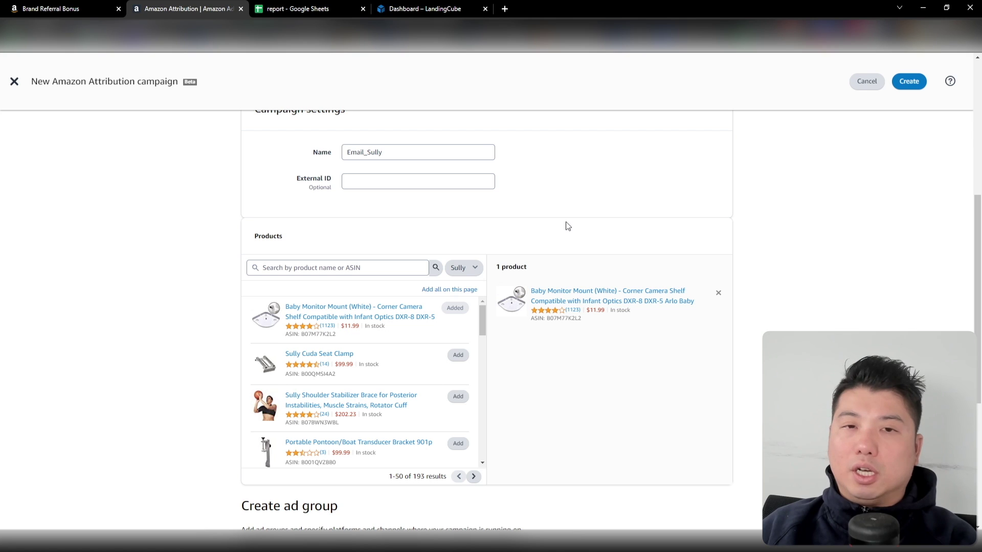
pyautogui.scroll(-5, 568, 226)
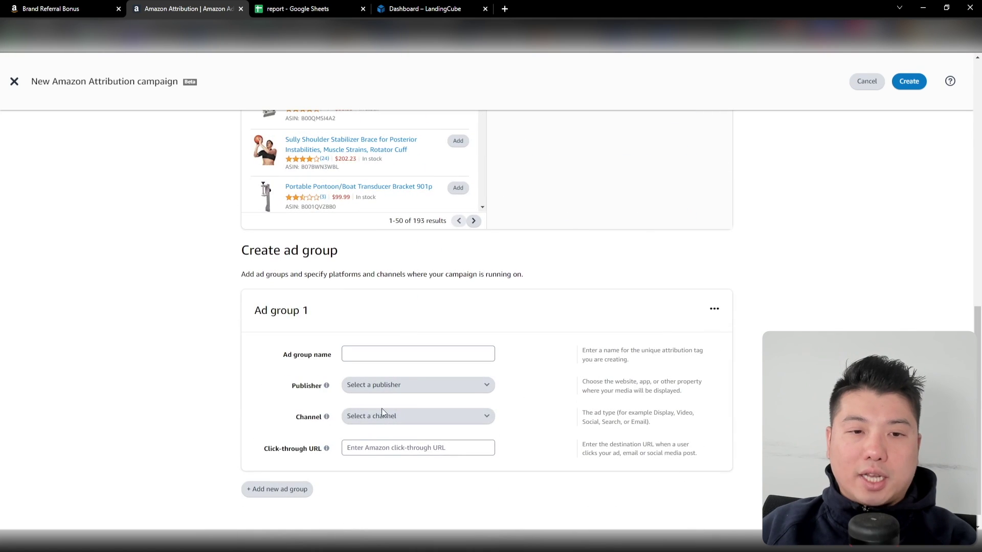
pyautogui.click(359, 449)
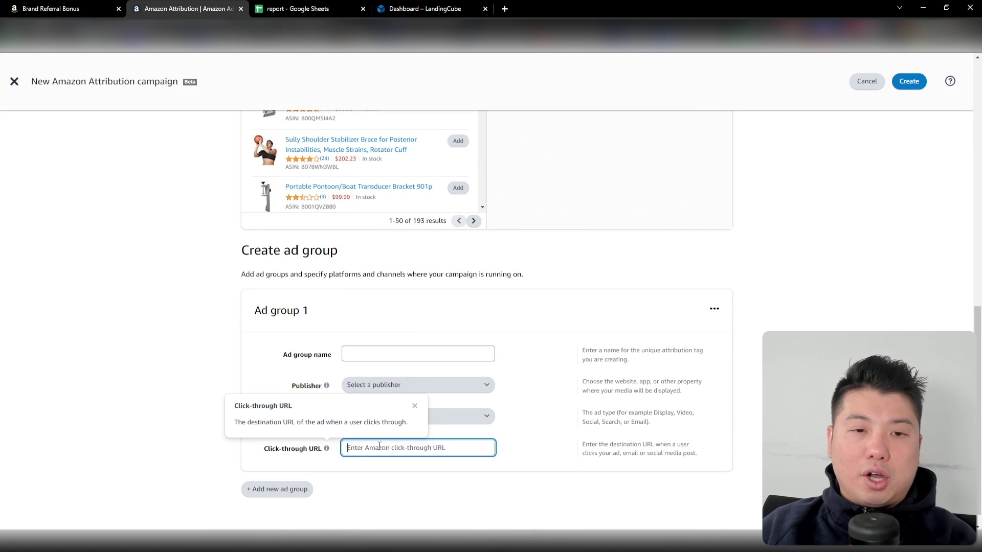
pyautogui.click(558, 415)
pyautogui.scroll(3, 560, 409)
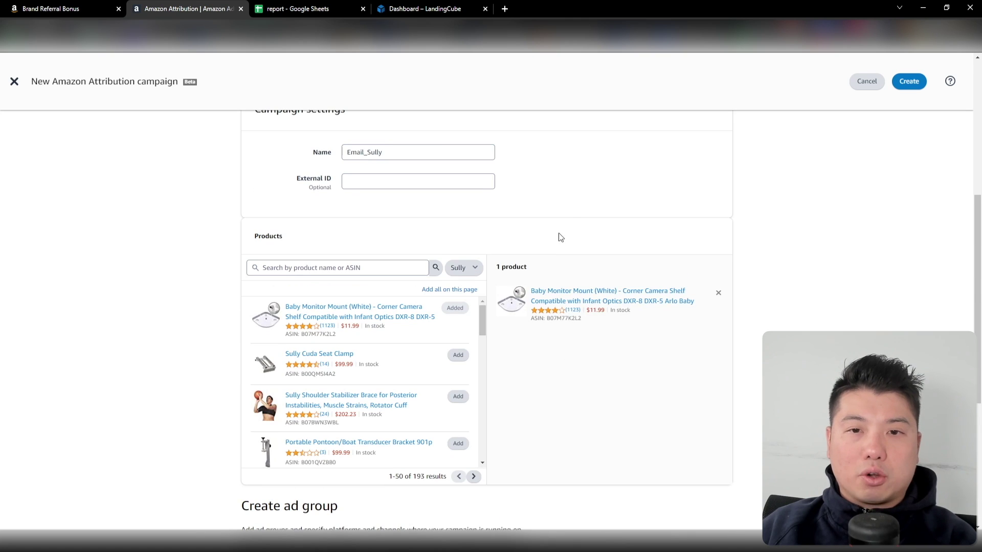
pyautogui.scroll(-3, 567, 266)
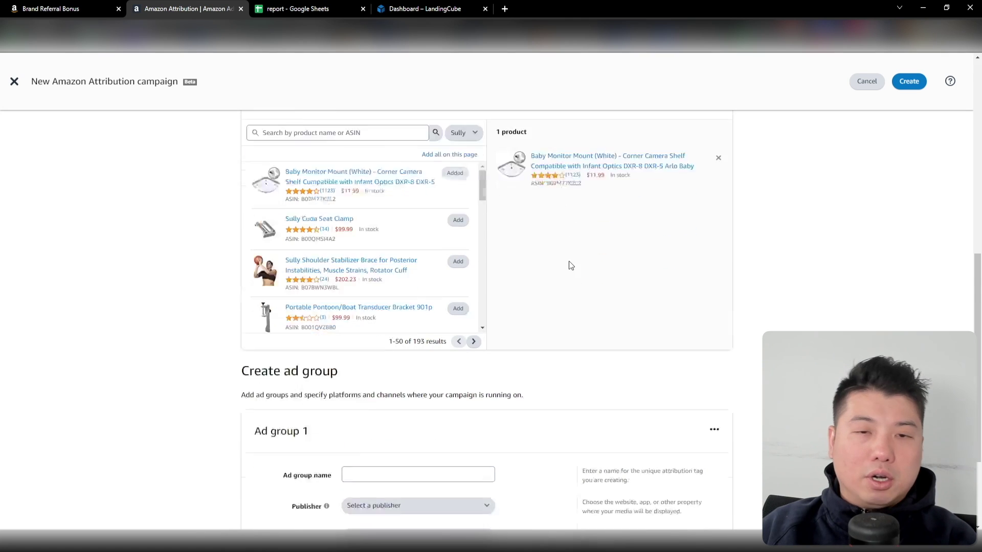
pyautogui.click(381, 431)
pyautogui.write('https://www.amazon.com/dp/B07M77K2L2')
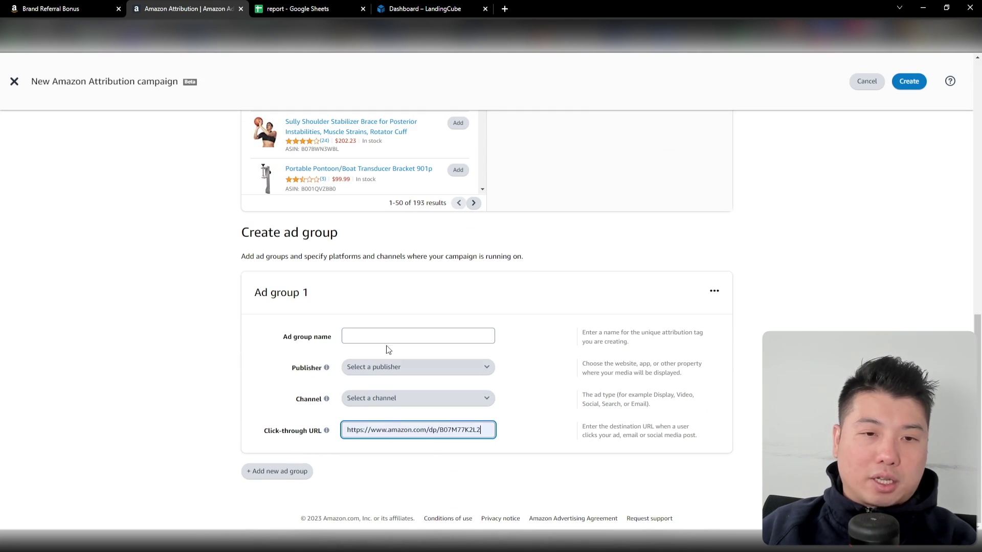
# Name the first ad group adgp_email_funnel
pyautogui.click(415, 331)
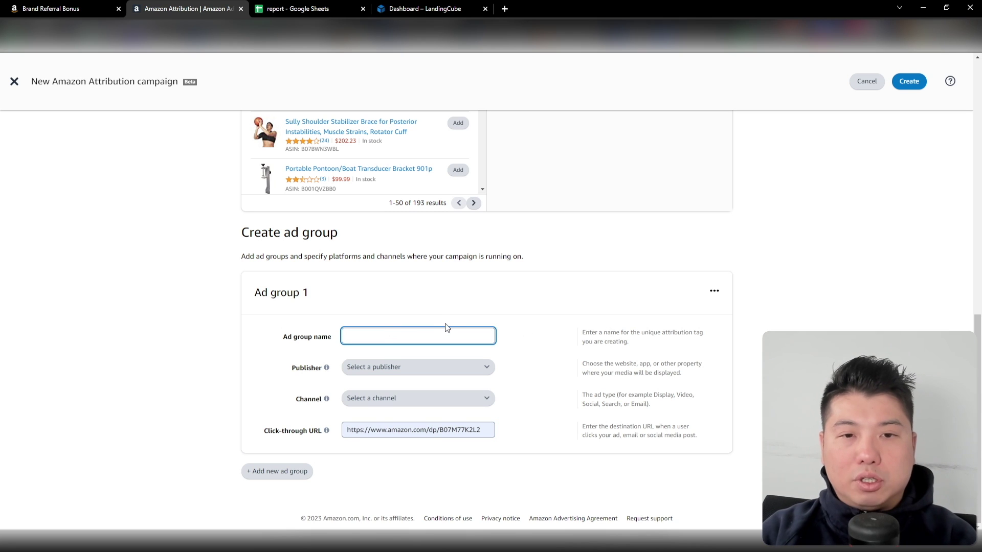
pyautogui.click(595, 297)
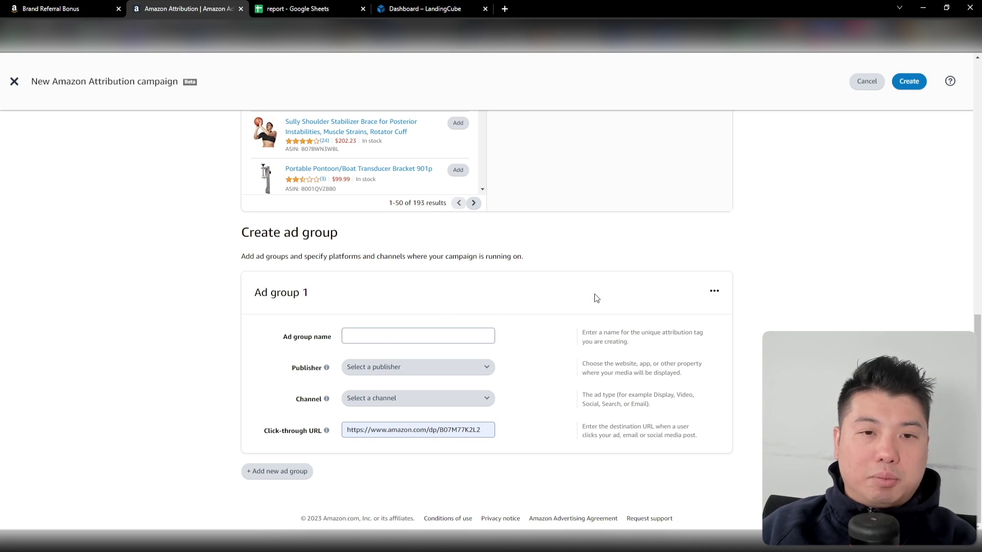
pyautogui.click(445, 339)
pyautogui.write('adgp')
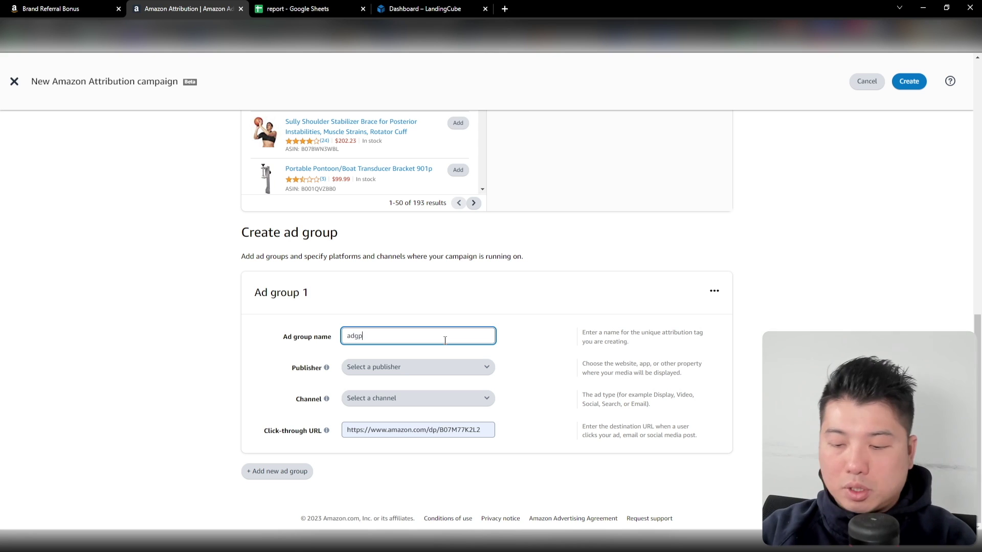
pyautogui.write('_email')
# Look for an "email" entry among the publishers and set the ad group's publisher to New, named Email List
pyautogui.click(463, 369)
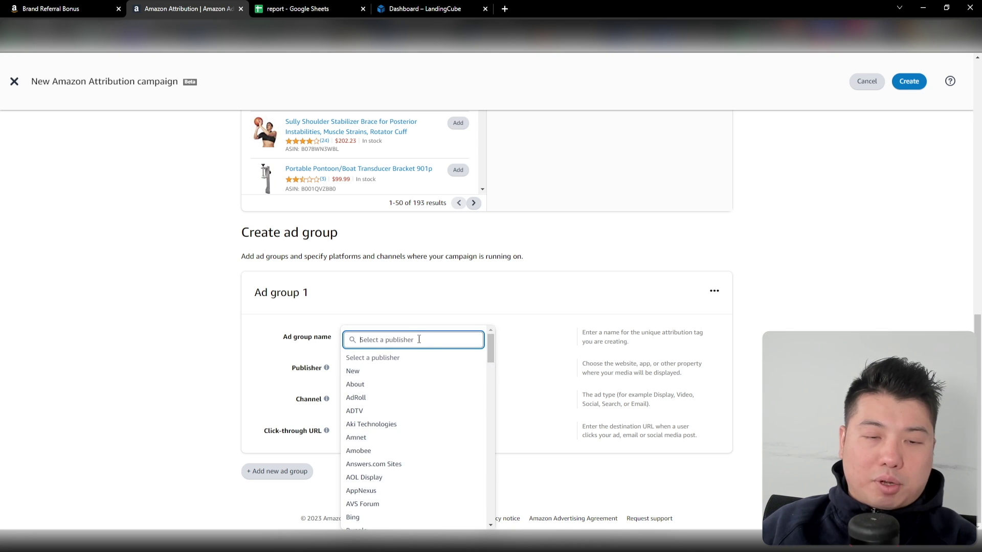
pyautogui.write('email')
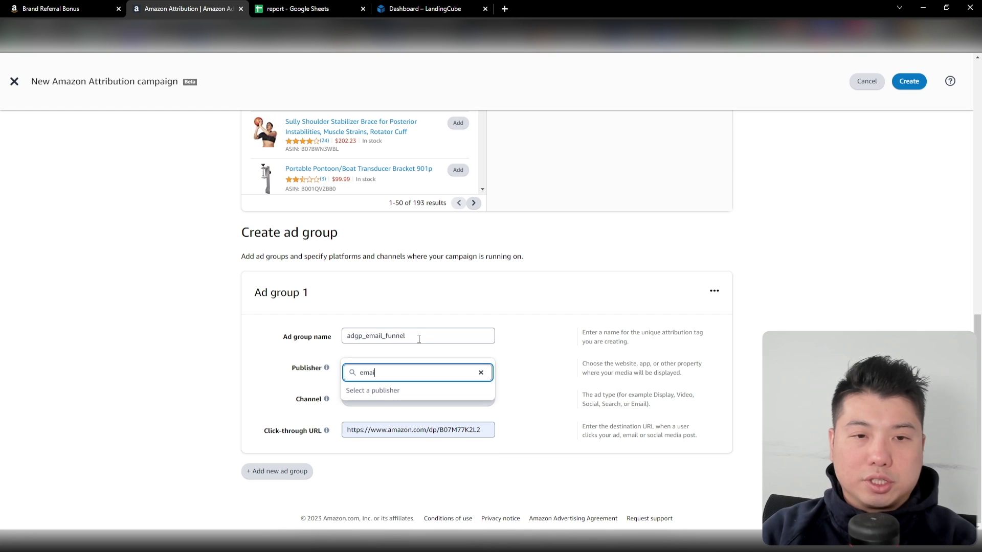
pyautogui.press('BackSpace')
pyautogui.press('BackSpace')
pyautogui.press('BackSpace')
pyautogui.press('BackSpace')
pyautogui.press('BackSpace')
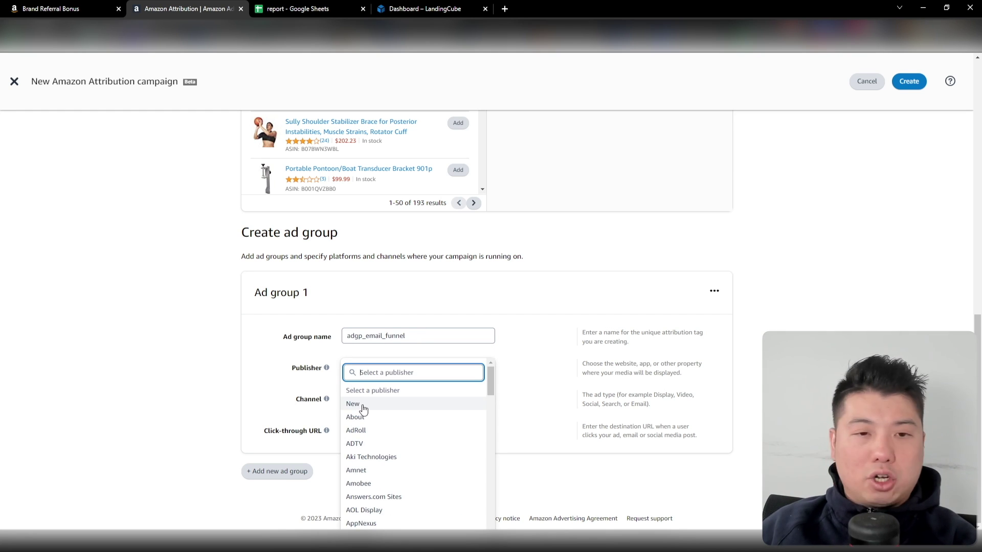
pyautogui.click(365, 405)
pyautogui.click(381, 388)
pyautogui.write('Ema')
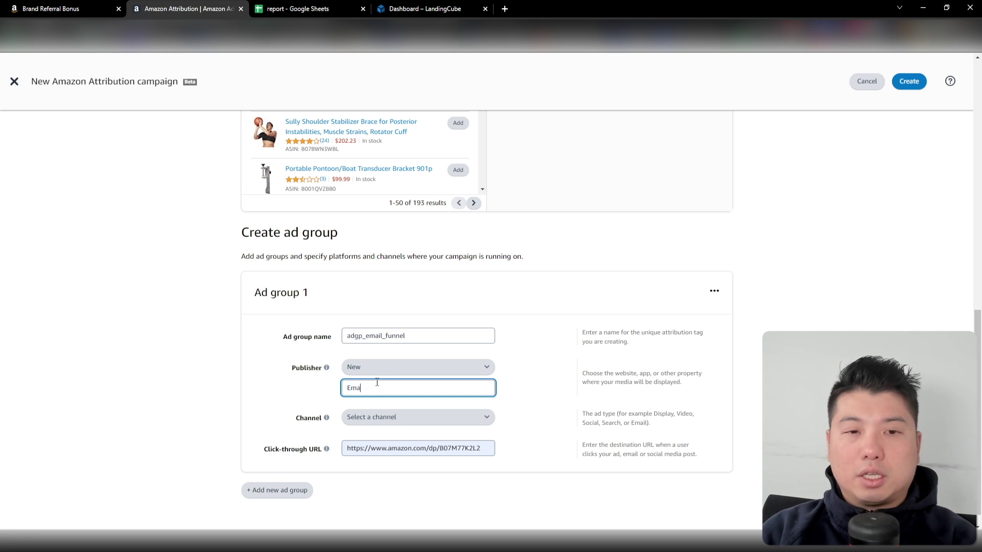
pyautogui.write('il List')
pyautogui.click(401, 416)
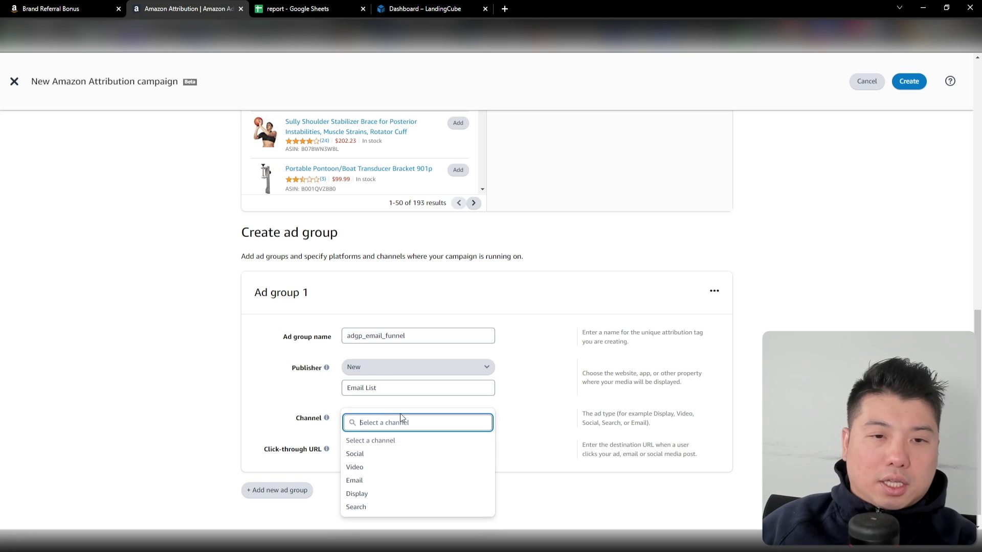
pyautogui.click(392, 493)
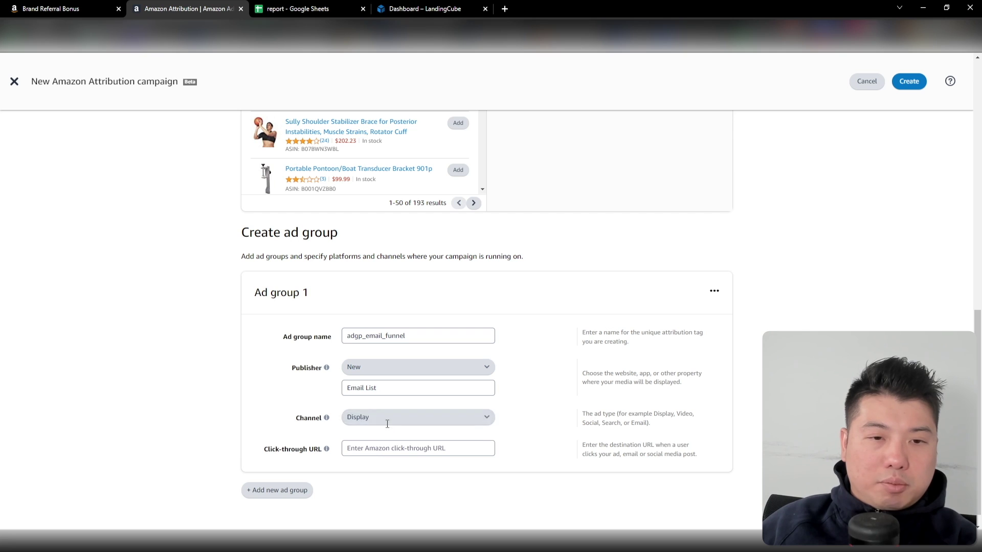
pyautogui.click(386, 421)
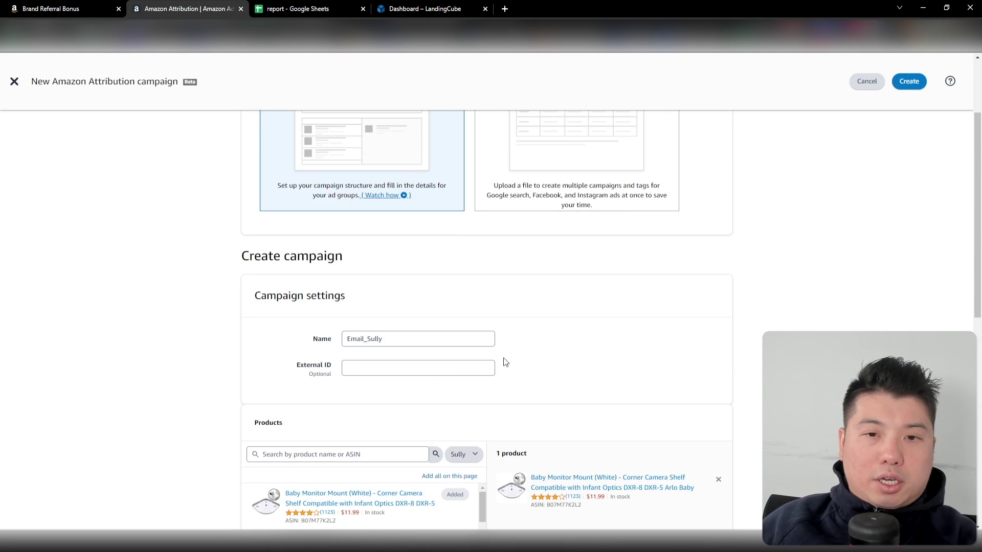
pyautogui.scroll(-5, 505, 362)
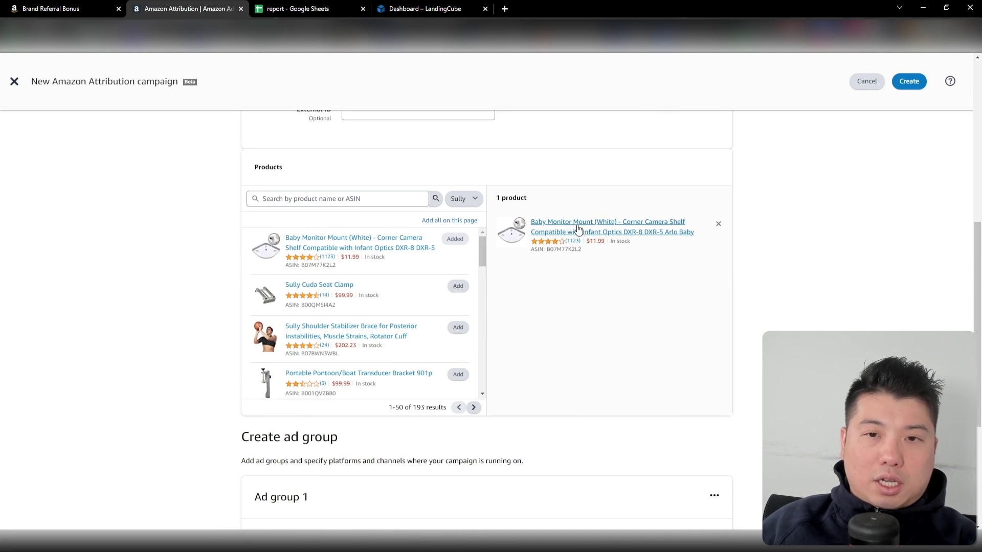
pyautogui.scroll(-4, 568, 366)
pyautogui.click(358, 432)
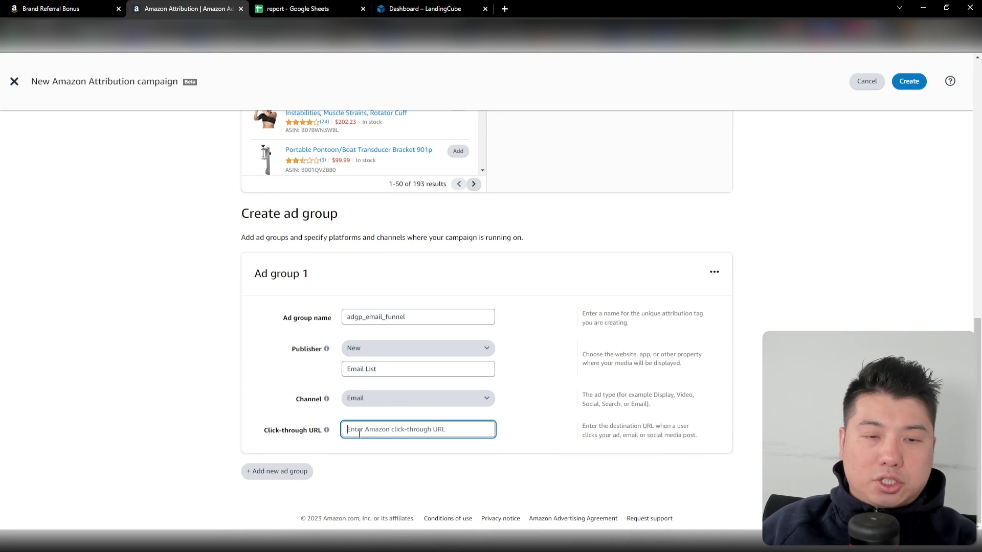
pyautogui.hotkey('ctrl', 'v')
# Check over the filled-in settings and create the Email_Sully attribution campaign
pyautogui.scroll(4, 845, 196)
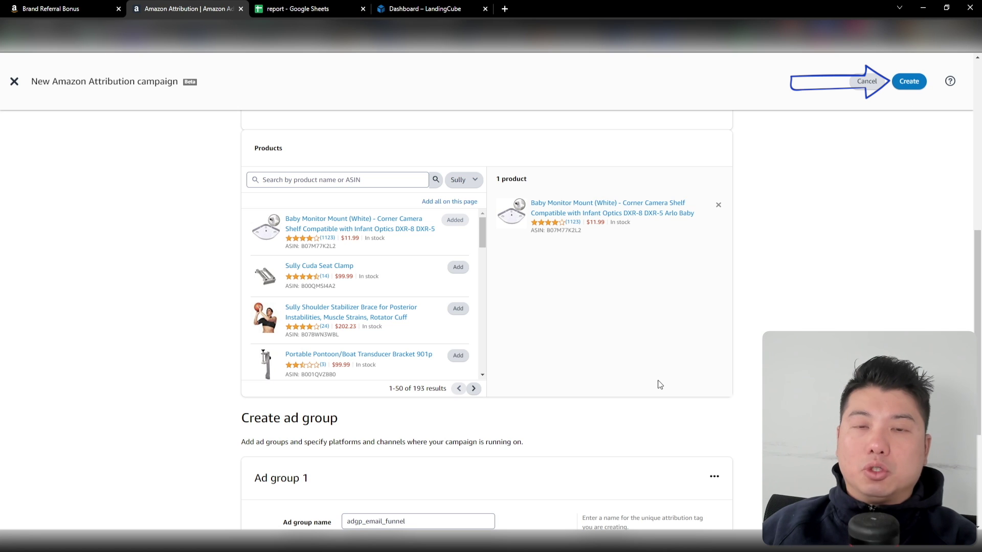
pyautogui.scroll(7, 844, 171)
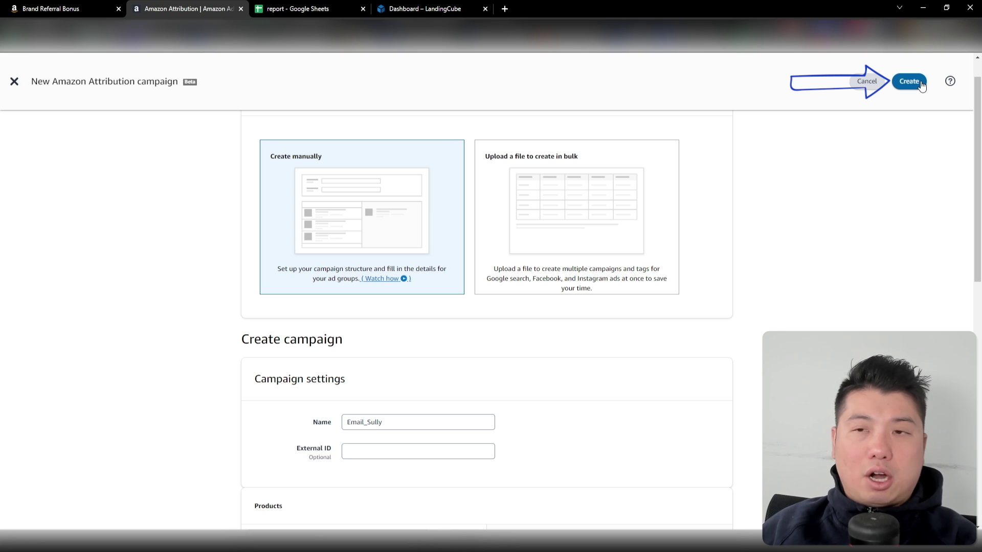
pyautogui.click(916, 82)
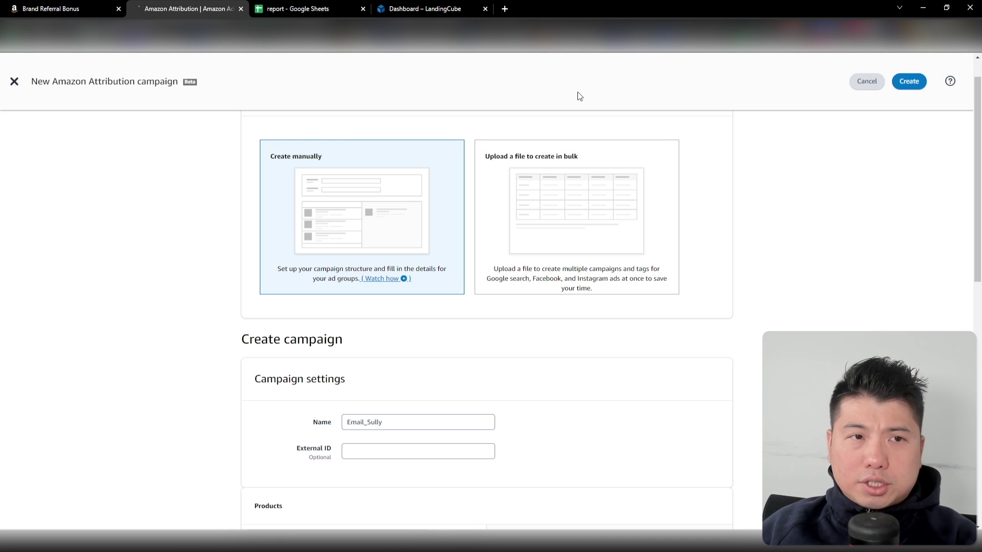
# Highlight the new ad group's full attribution tag URL and look over its row in the tag table
pyautogui.moveTo(526, 312); pyautogui.dragTo(885, 310)
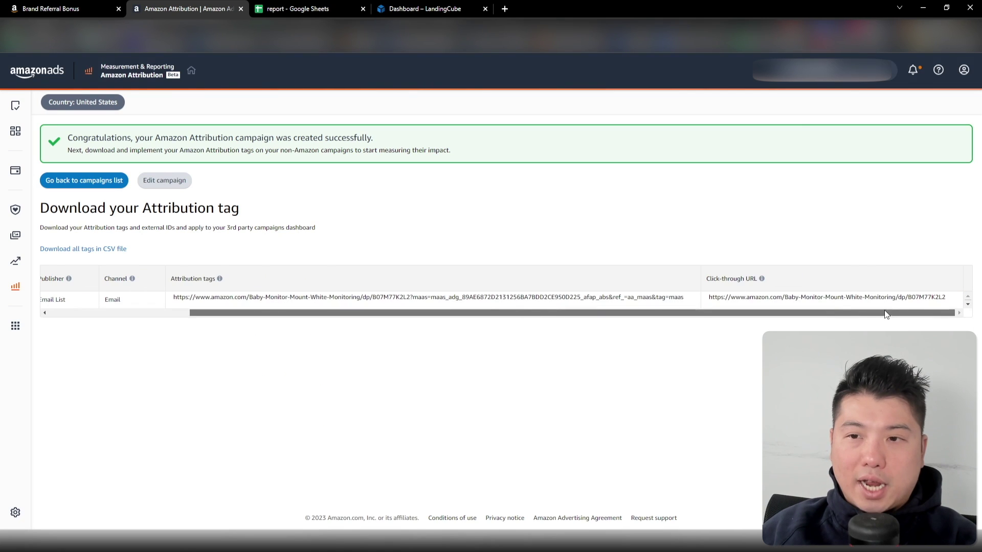
pyautogui.moveTo(689, 302); pyautogui.dragTo(177, 308)
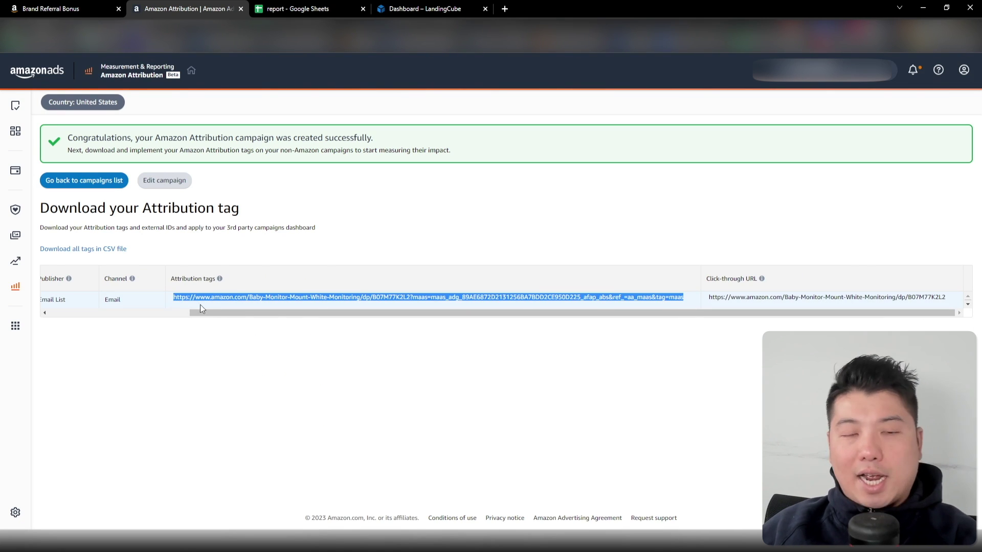
pyautogui.moveTo(268, 311); pyautogui.dragTo(128, 312)
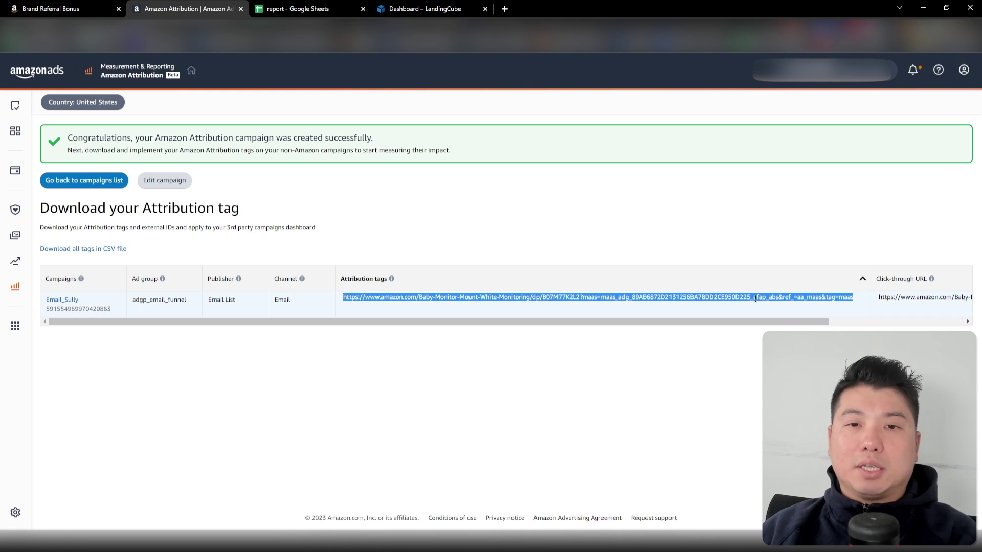
# Highlight the email ad group's attribution tag again and find Email_Sully in the Amazon Attribution campaign list
pyautogui.click(856, 297)
pyautogui.moveTo(856, 297); pyautogui.dragTo(346, 298)
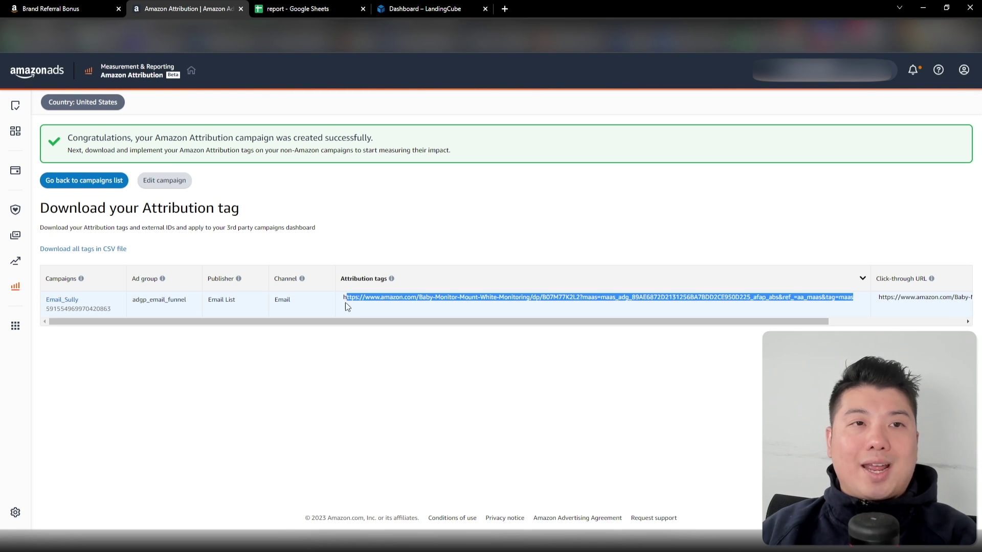
pyautogui.click(16, 290)
pyautogui.click(97, 136)
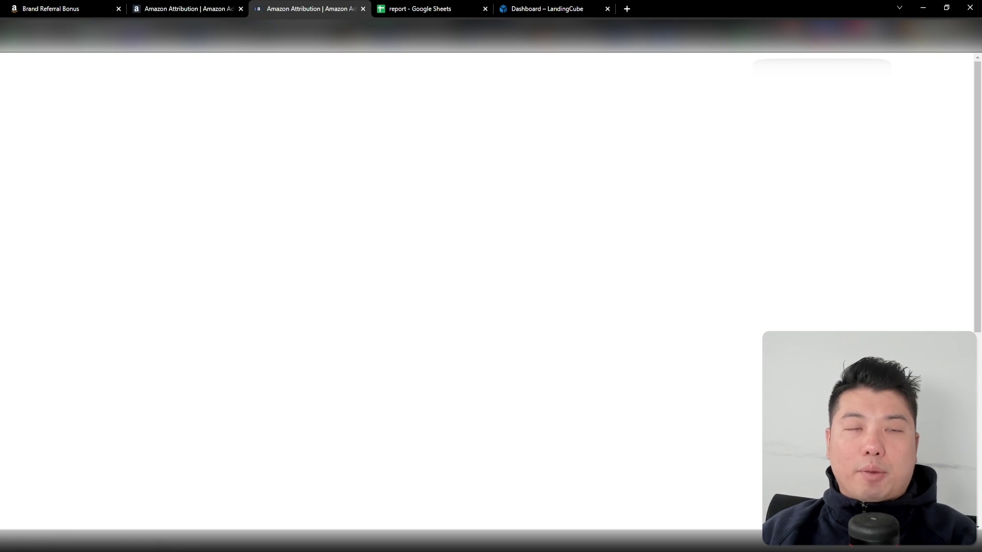
pyautogui.scroll(-7, 346, 324)
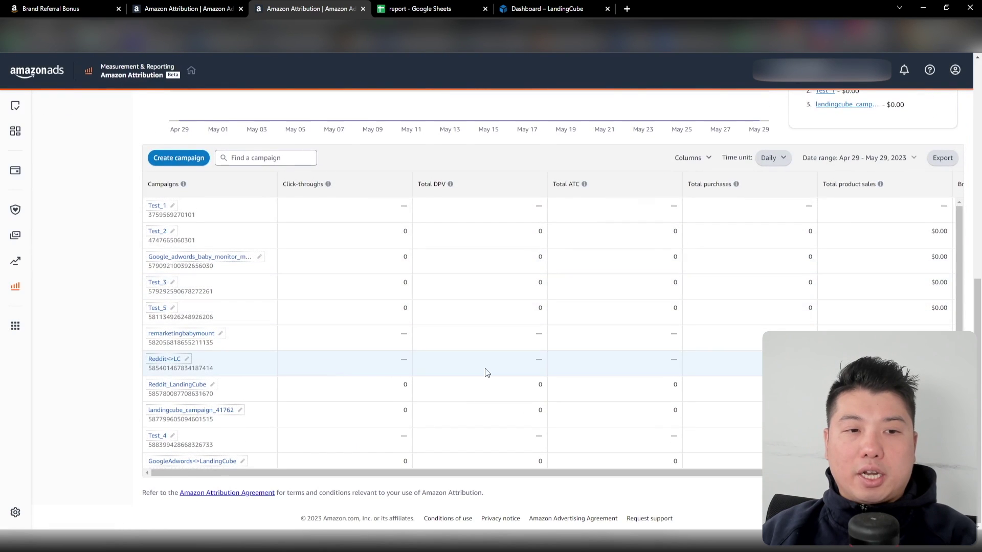
pyautogui.scroll(-2, 485, 368)
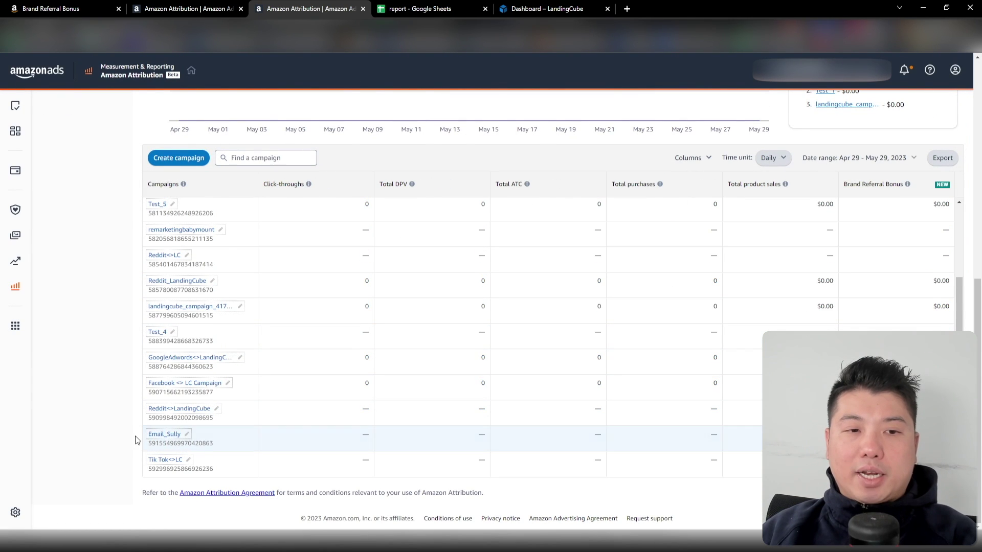
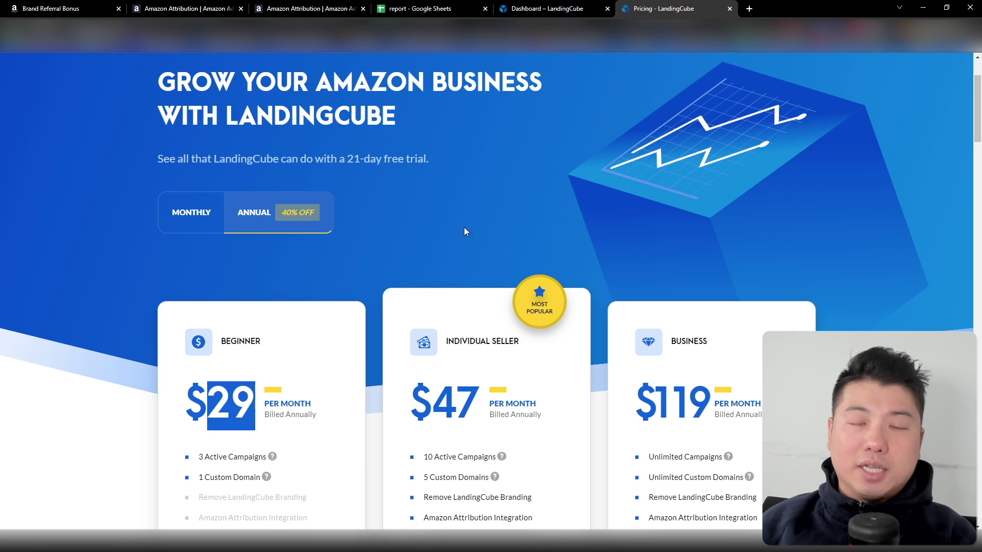
pyautogui.moveTo(429, 160)
pyautogui.mouseDown()
pyautogui.moveTo(347, 157)
pyautogui.moveTo(443, 164)
pyautogui.mouseUp()
pyautogui.click(443, 164)
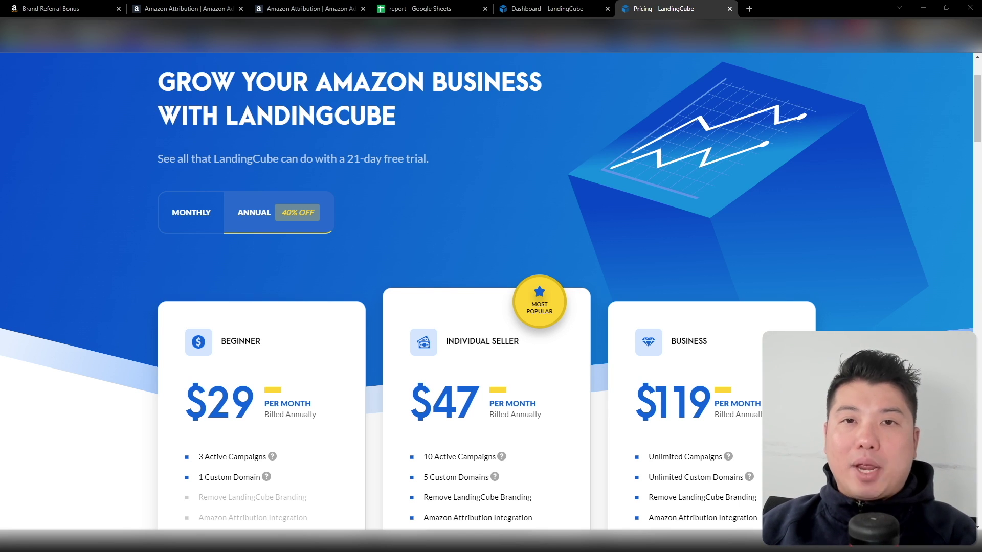
# Switch to the LandingCube dashboard and start a new Amazon Attribution tag with the Promo Landing Page campaign type
pyautogui.click(579, 9)
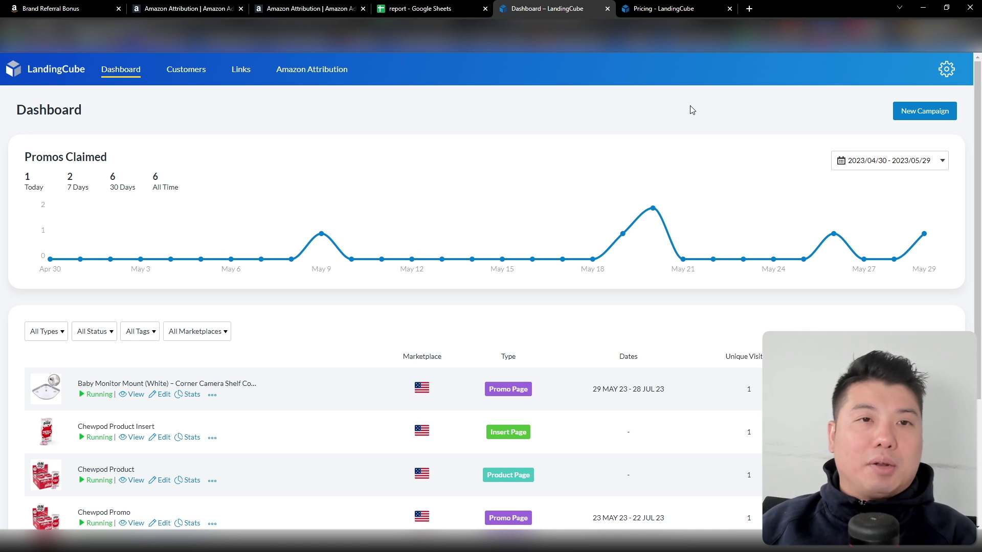
pyautogui.scroll(-3, 691, 112)
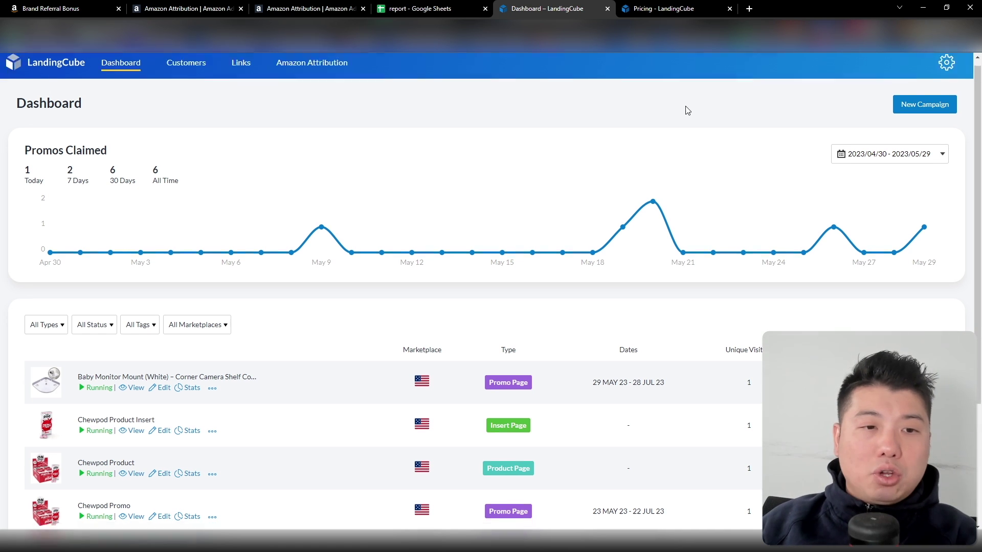
pyautogui.scroll(3, 687, 127)
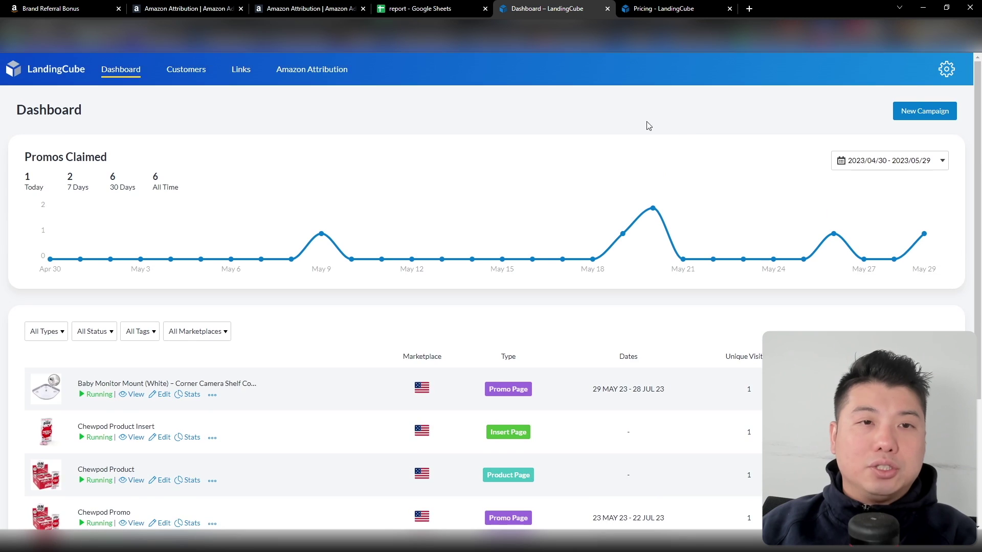
pyautogui.click(319, 75)
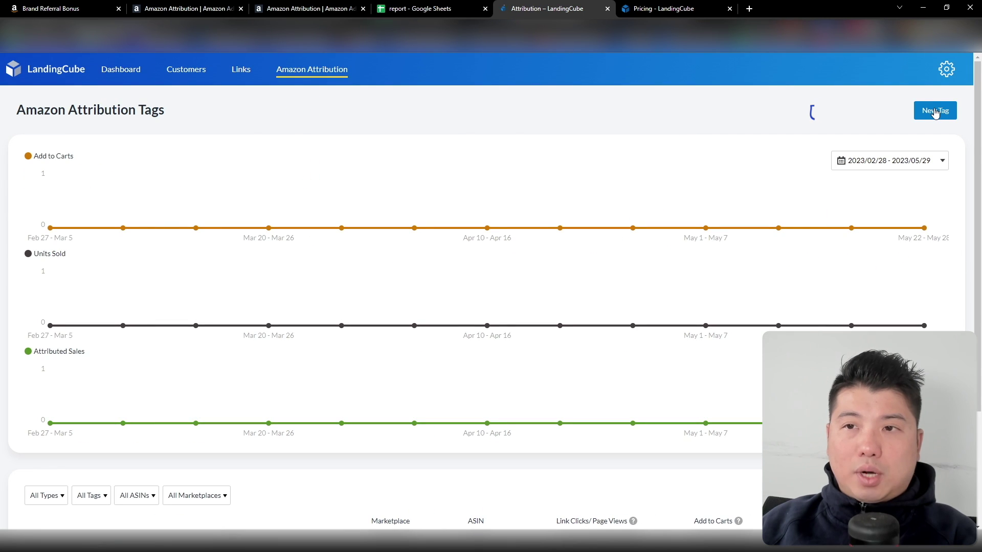
pyautogui.click(936, 111)
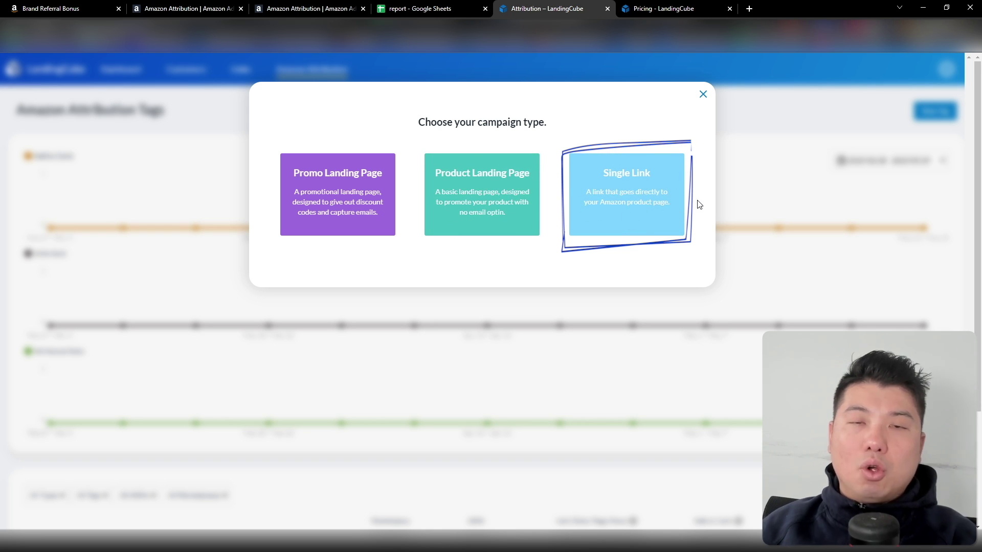
pyautogui.click(336, 192)
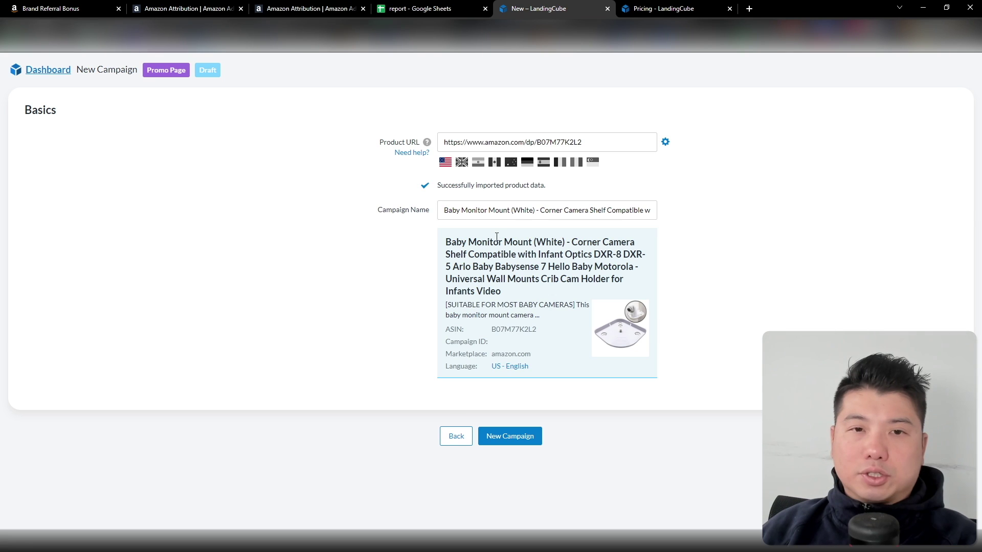
# Name the promo page campaign Brand Referral Bonus LC Campaign and create it
pyautogui.click(490, 210)
pyautogui.hotkey('ctrl', 'a')
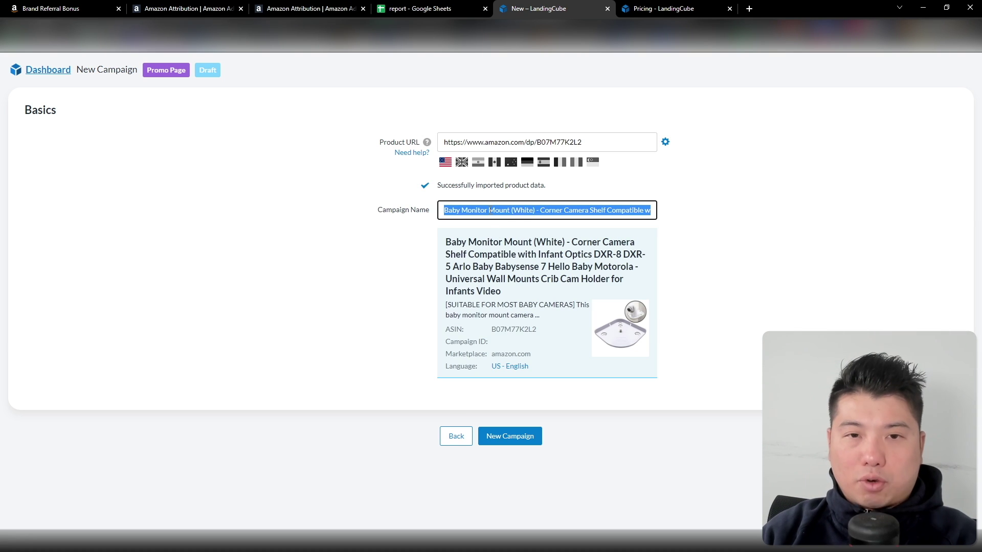
pyautogui.press('BackSpace')
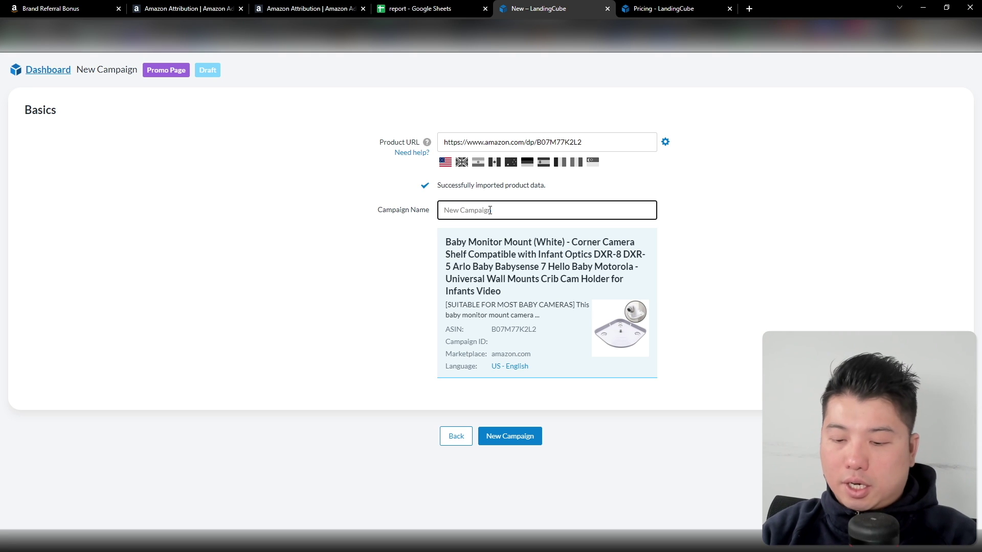
pyautogui.write('Brand Referral Bonius')
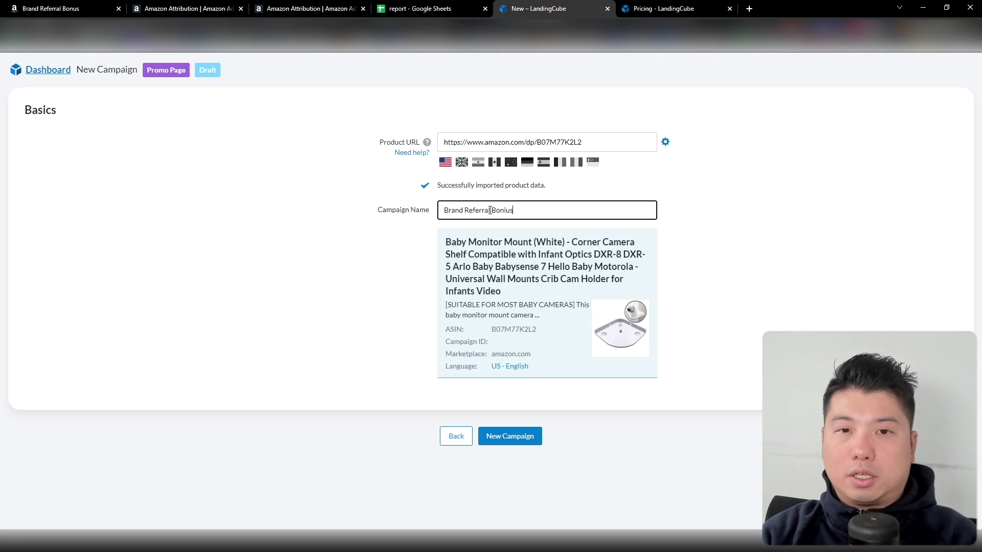
pyautogui.press('BackSpace')
pyautogui.press('BackSpace')
pyautogui.press('BackSpace')
pyautogui.write('us LC Campaign')
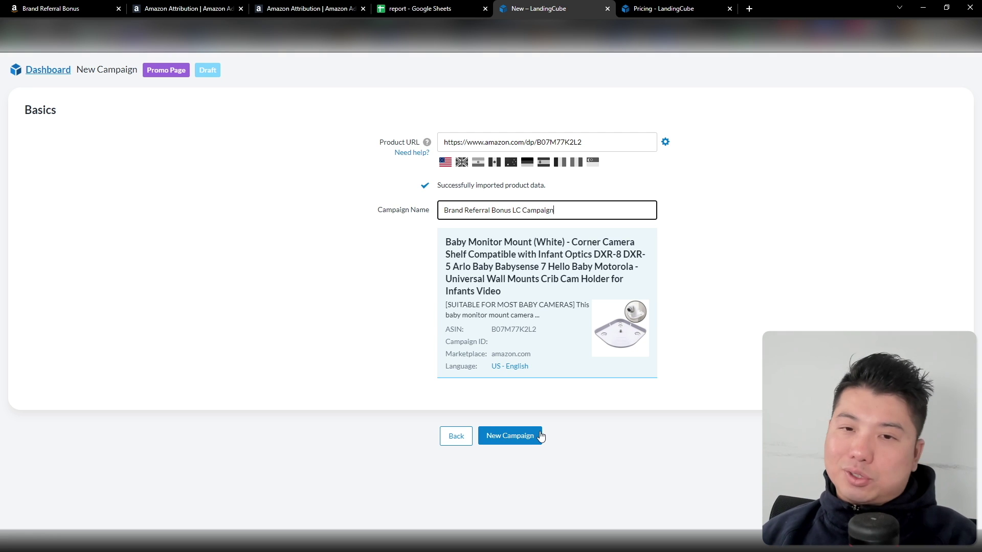
pyautogui.click(512, 439)
# Set the campaign's discount to 40 percent off and save the basic settings
pyautogui.scroll(-2, 500, 246)
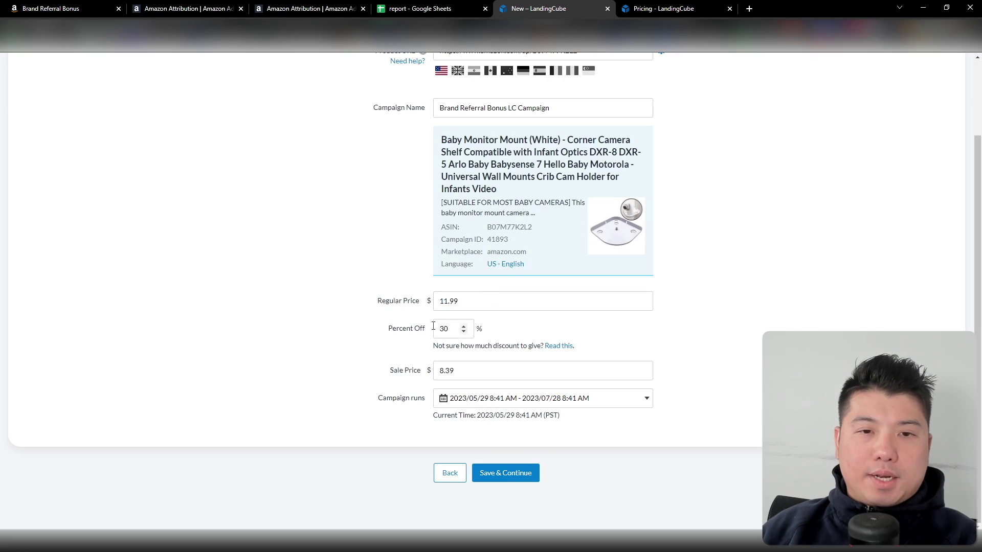
pyautogui.click(405, 330)
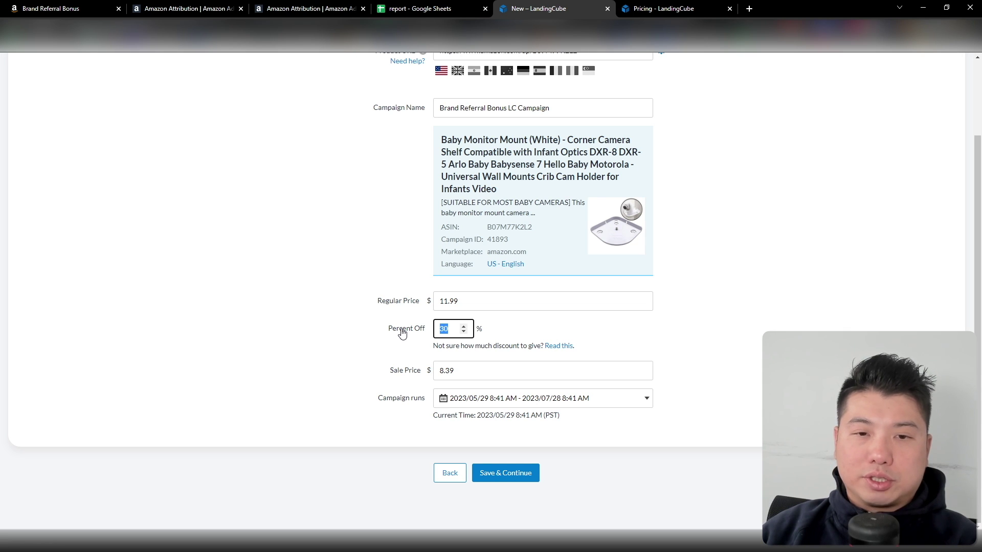
pyautogui.write('40')
pyautogui.press('Return')
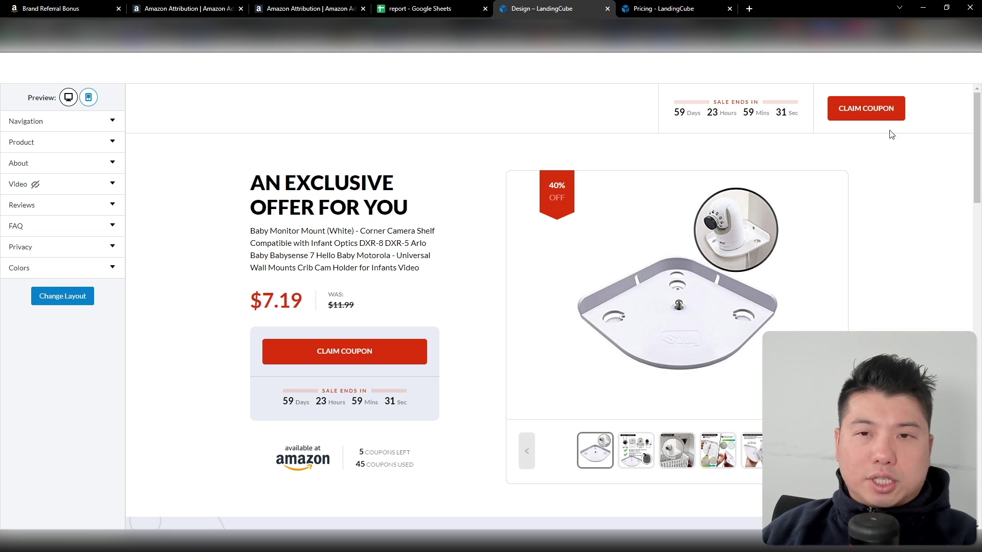
# Change the promo page's layout to Bold
pyautogui.click(63, 296)
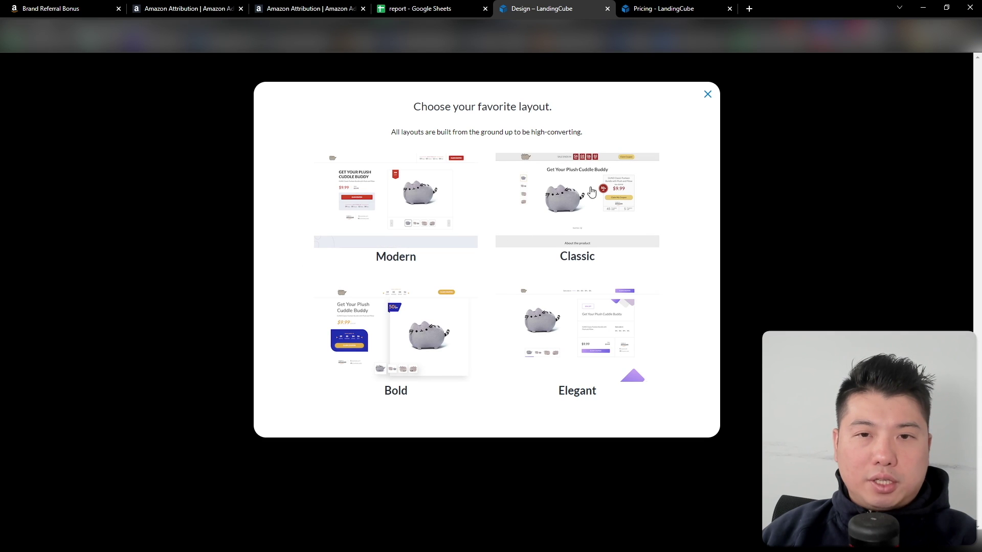
pyautogui.click(430, 347)
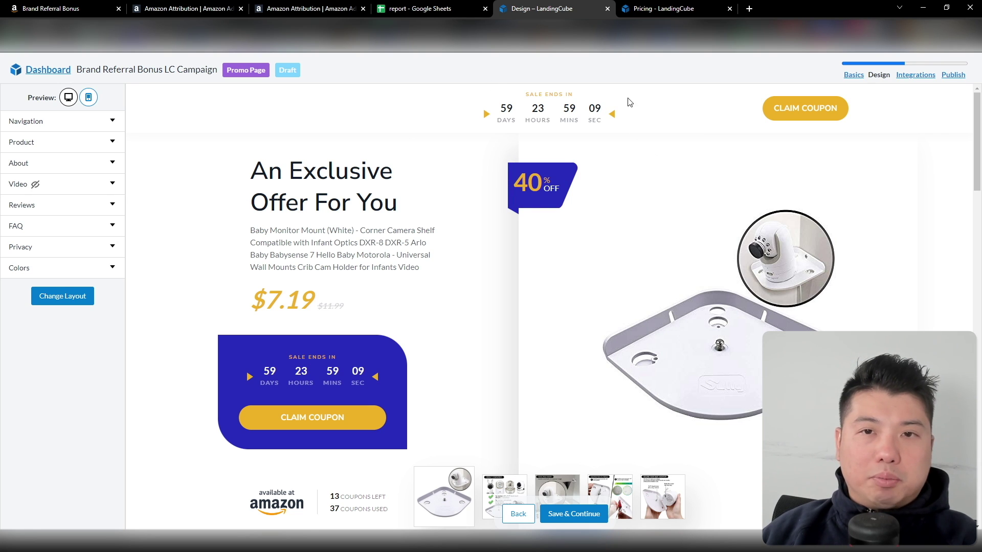
# Examine the landing page preview, including its product images, product description, customer reviews and questions
pyautogui.scroll(-3, 576, 247)
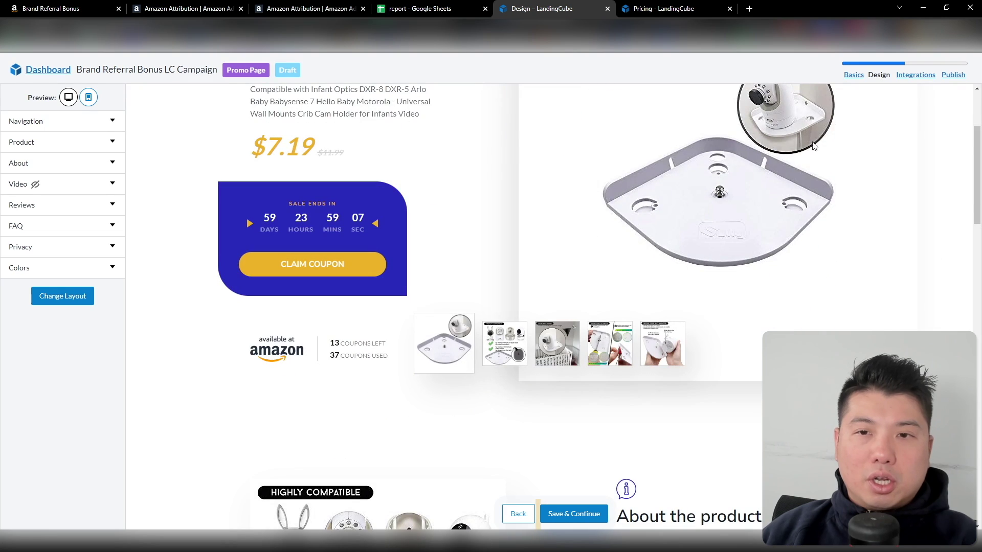
pyautogui.click(814, 146)
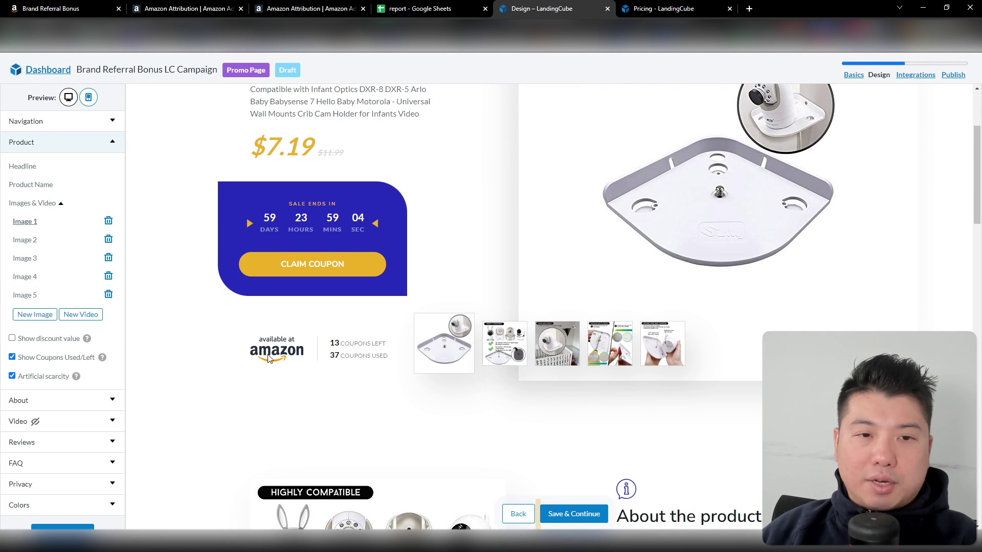
pyautogui.click(558, 344)
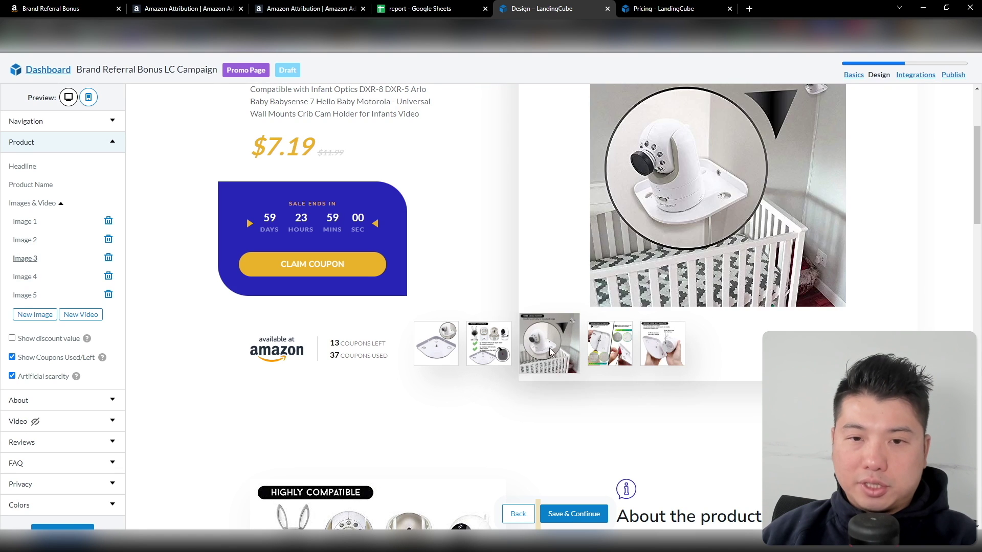
pyautogui.scroll(-1, 685, 276)
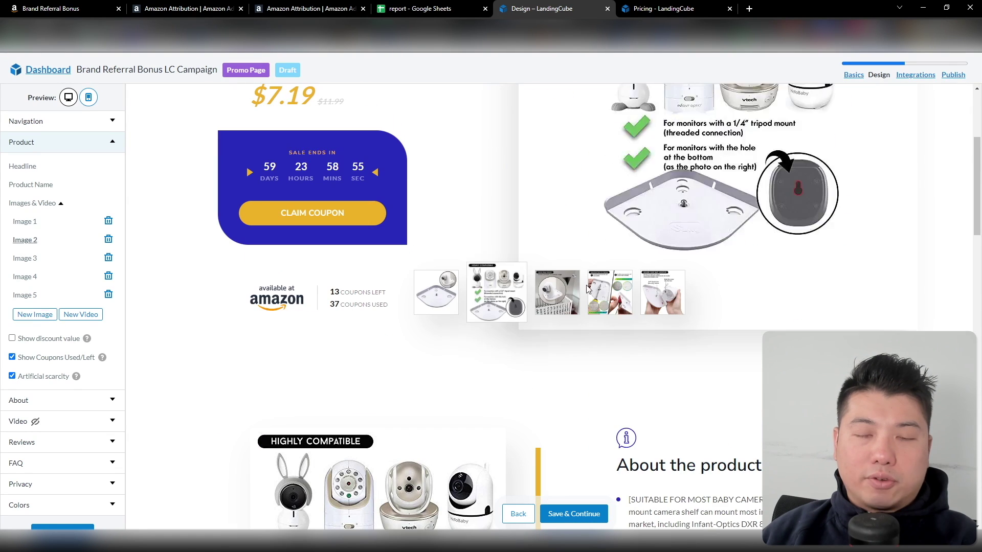
pyautogui.scroll(-5, 615, 268)
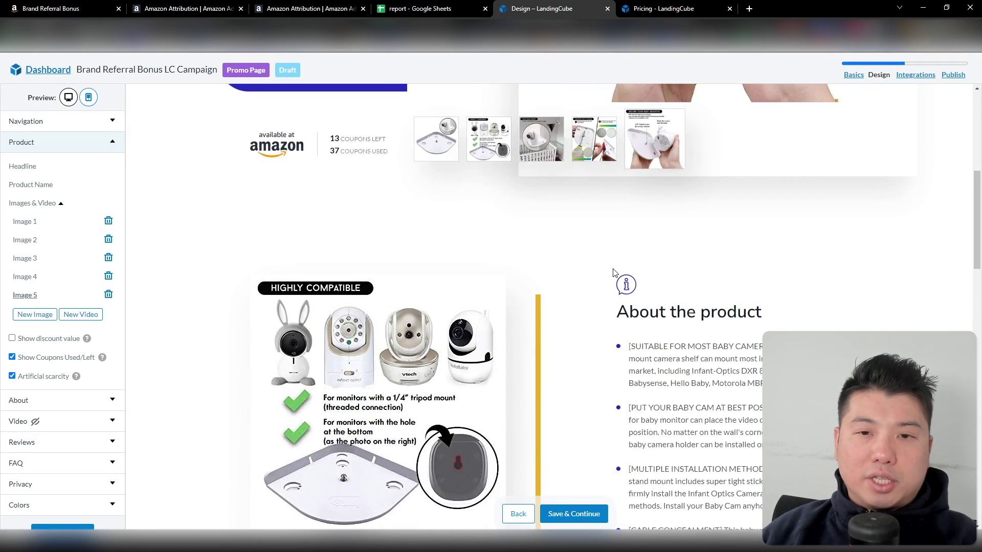
pyautogui.scroll(-1, 614, 274)
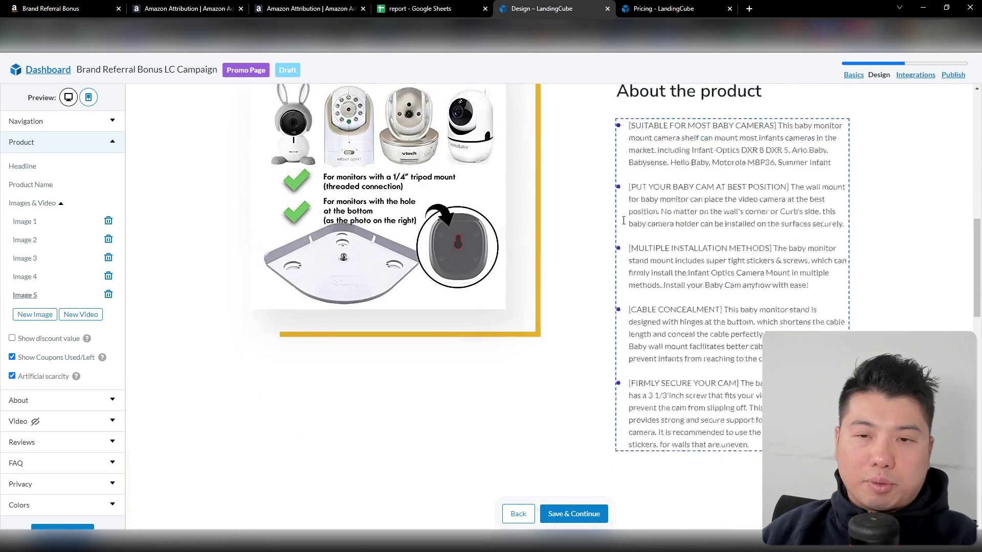
pyautogui.scroll(-8, 631, 351)
pyautogui.scroll(-3, 631, 351)
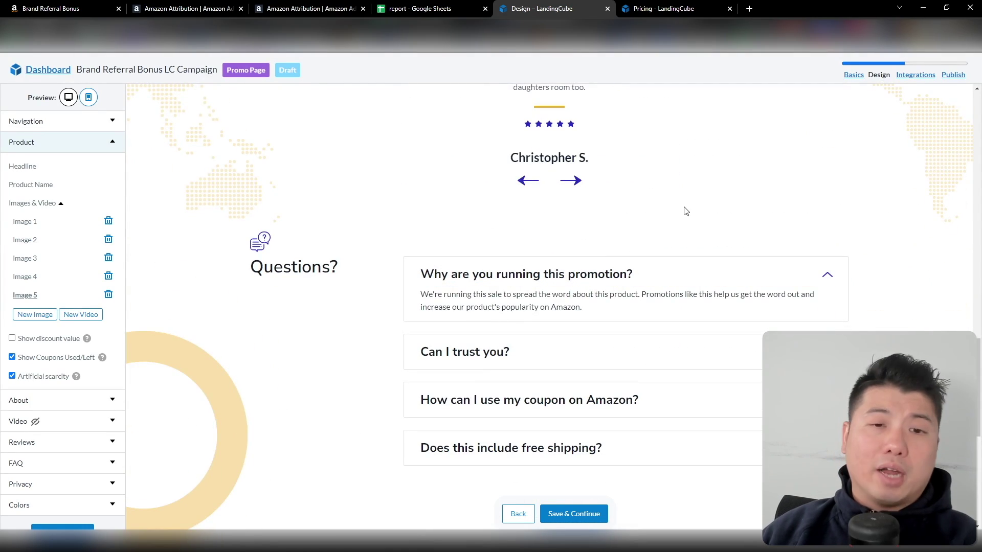
pyautogui.scroll(10, 690, 212)
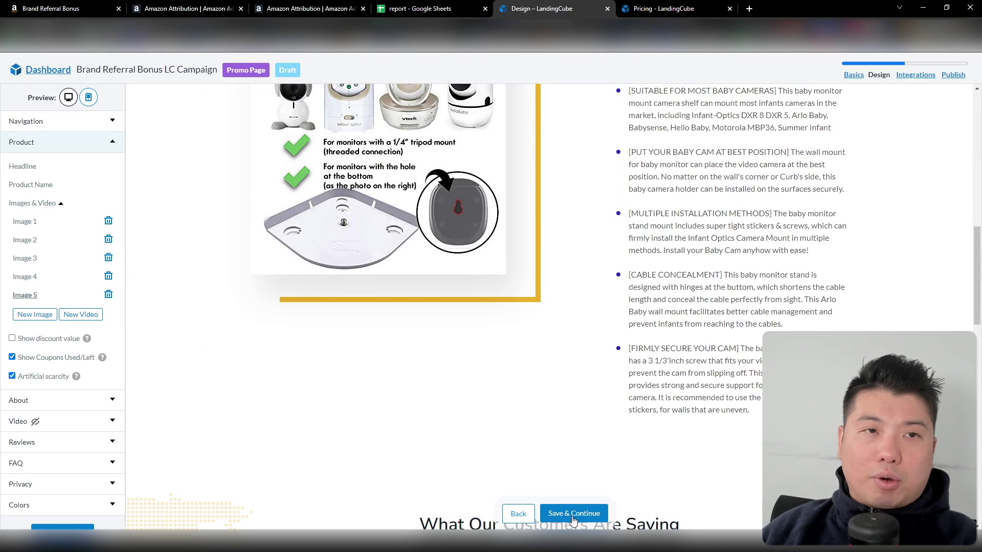
# Save the page design, then look over the email and integration settings and continue to the Publish stage
pyautogui.click(573, 517)
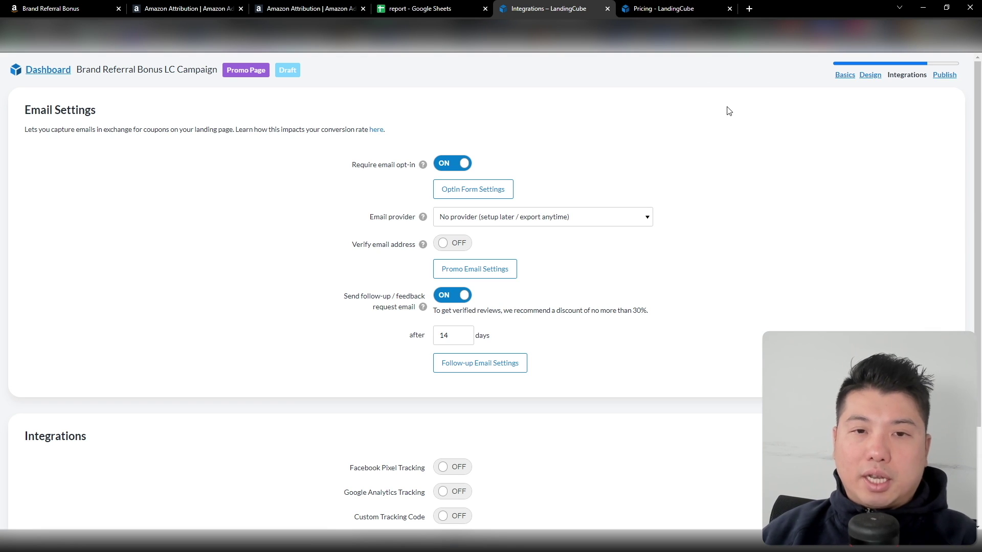
pyautogui.scroll(-3, 726, 111)
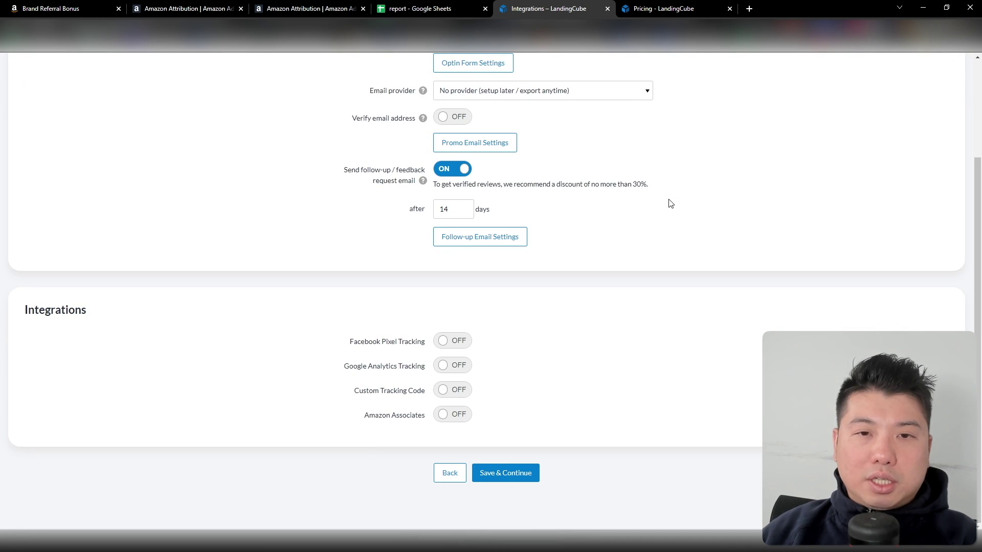
pyautogui.scroll(3, 668, 204)
pyautogui.scroll(-3, 668, 206)
pyautogui.click(507, 485)
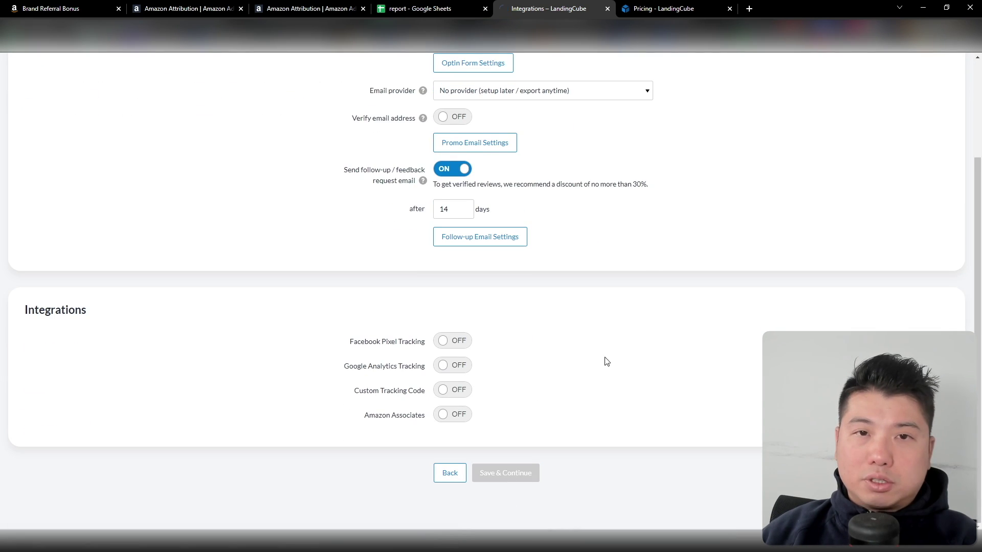
pyautogui.scroll(3, 605, 362)
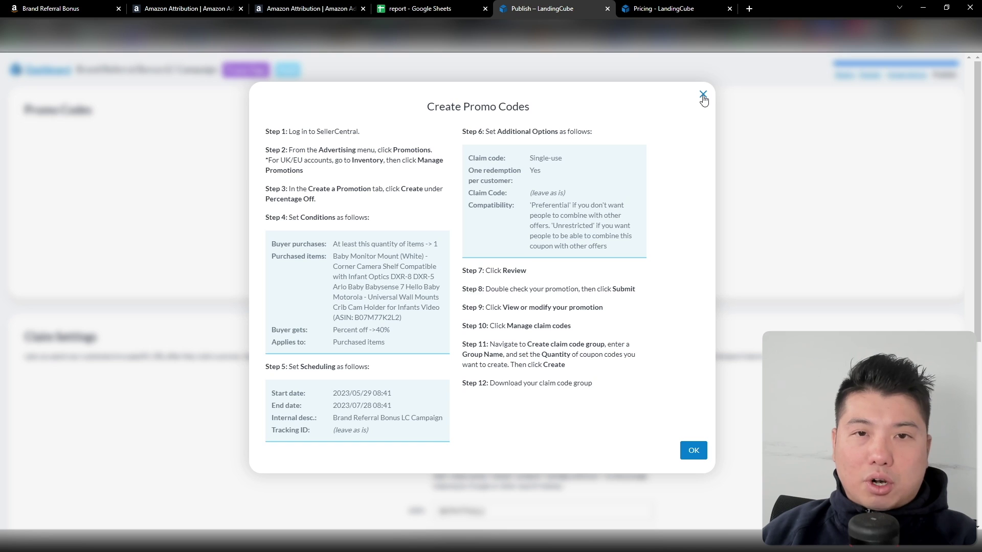
# Close the promo code instructions and highlight the ASIN in the Claim Settings
pyautogui.click(702, 97)
pyautogui.scroll(-10, 521, 239)
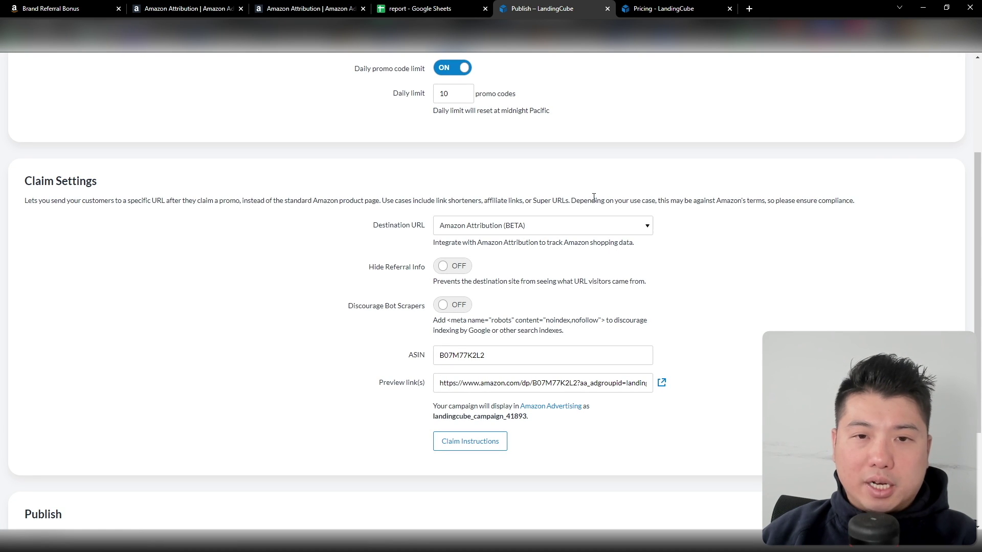
pyautogui.moveTo(522, 355); pyautogui.dragTo(412, 355)
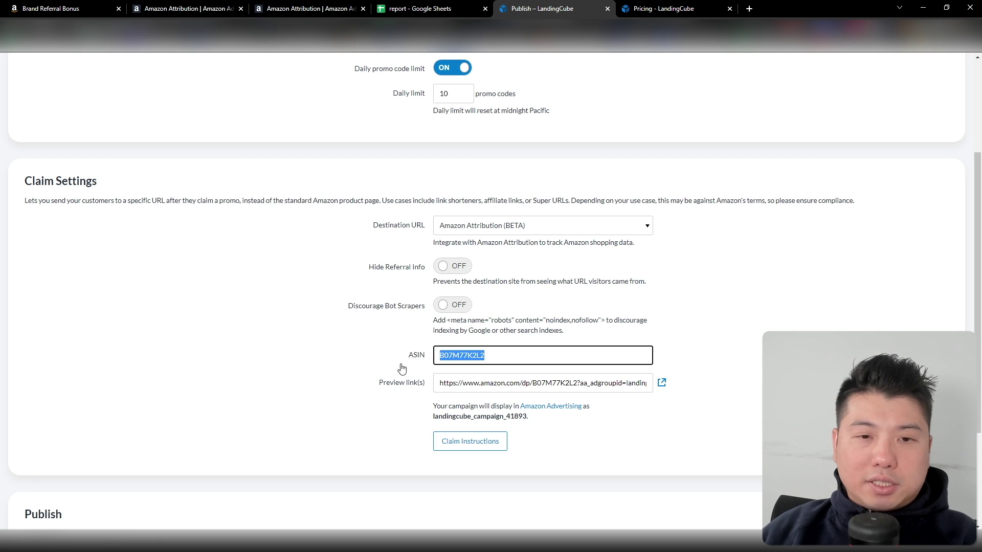
# Highlight and examine the Amazon Attribution preview link in the Claim Settings
pyautogui.scroll(-2, 528, 273)
pyautogui.moveTo(536, 281); pyautogui.dragTo(713, 280)
pyautogui.click(617, 281)
pyautogui.moveTo(617, 281); pyautogui.dragTo(344, 280)
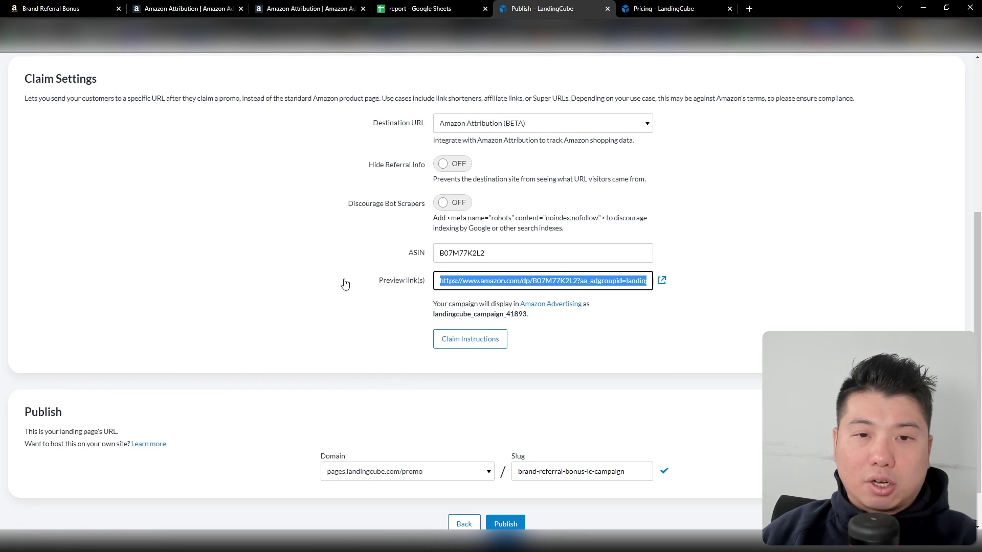
pyautogui.click(507, 279)
pyautogui.hotkey('ctrl', 'a')
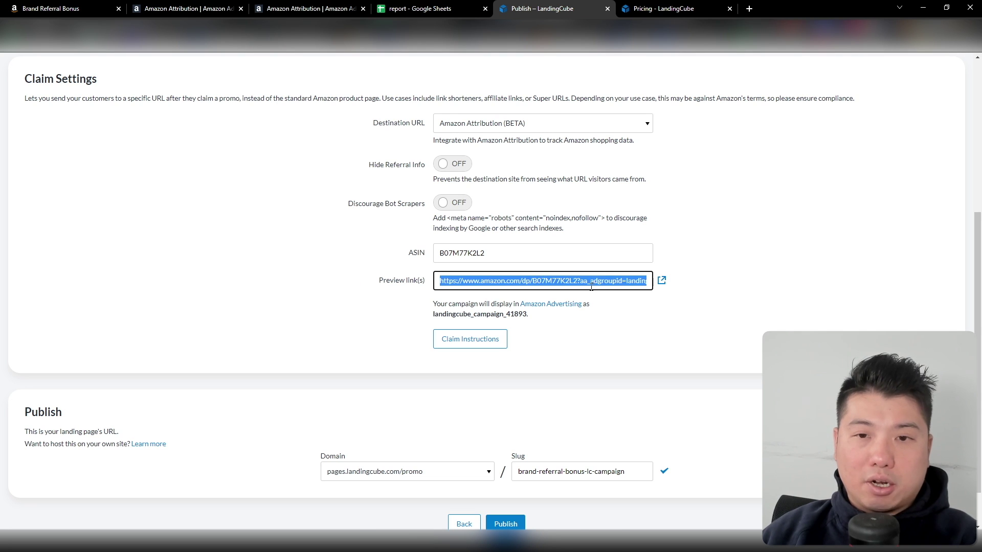
pyautogui.scroll(1, 592, 287)
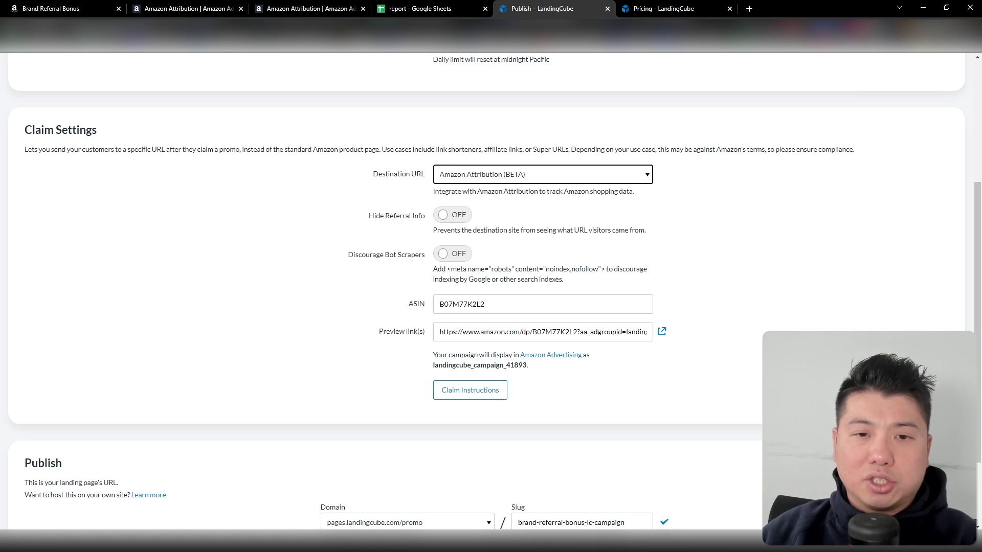
pyautogui.scroll(1, 462, 373)
pyautogui.click(440, 383)
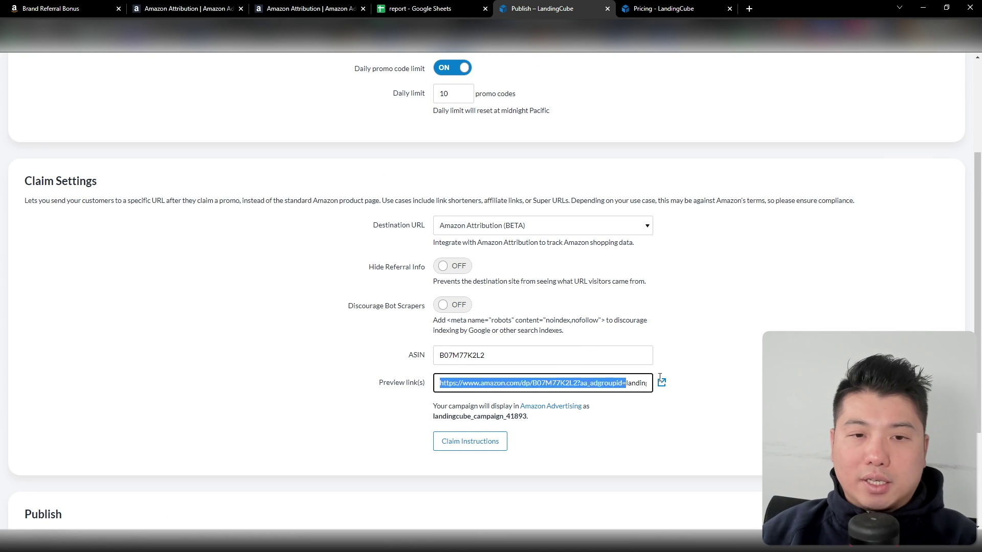
pyautogui.scroll(-3, 509, 248)
pyautogui.click(500, 229)
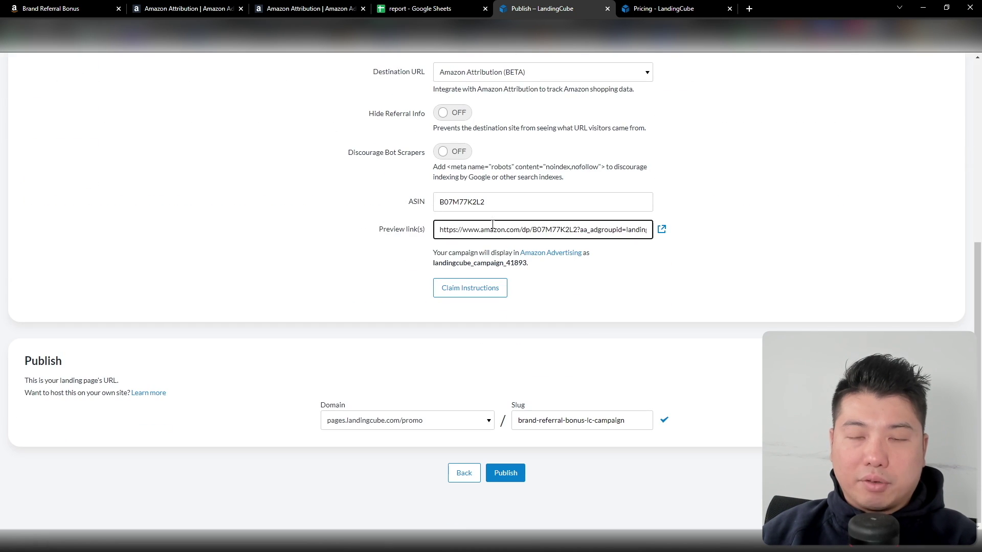
# Highlight the campaign name under the preview link that identifies this campaign in Amazon Advertising
pyautogui.moveTo(434, 263)
pyautogui.mouseDown()
pyautogui.moveTo(558, 270)
pyautogui.moveTo(434, 265)
pyautogui.mouseUp()
pyautogui.click(439, 266)
pyautogui.tripleClick(432, 268)
pyautogui.moveTo(550, 270); pyautogui.dragTo(433, 264)
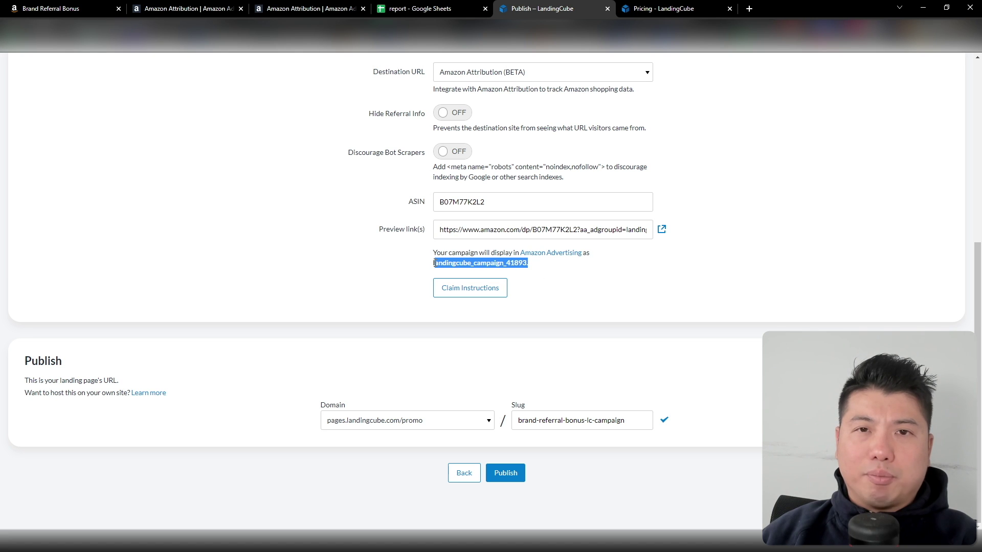
pyautogui.click(583, 270)
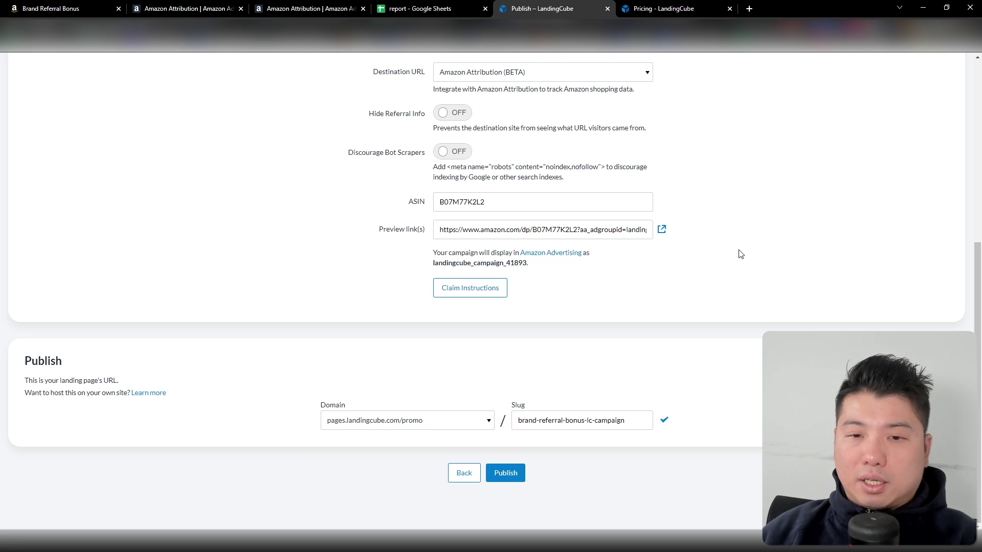
# Change the promo code type to Group Claim Code and enter 1234 as the promo code
pyautogui.scroll(5, 740, 255)
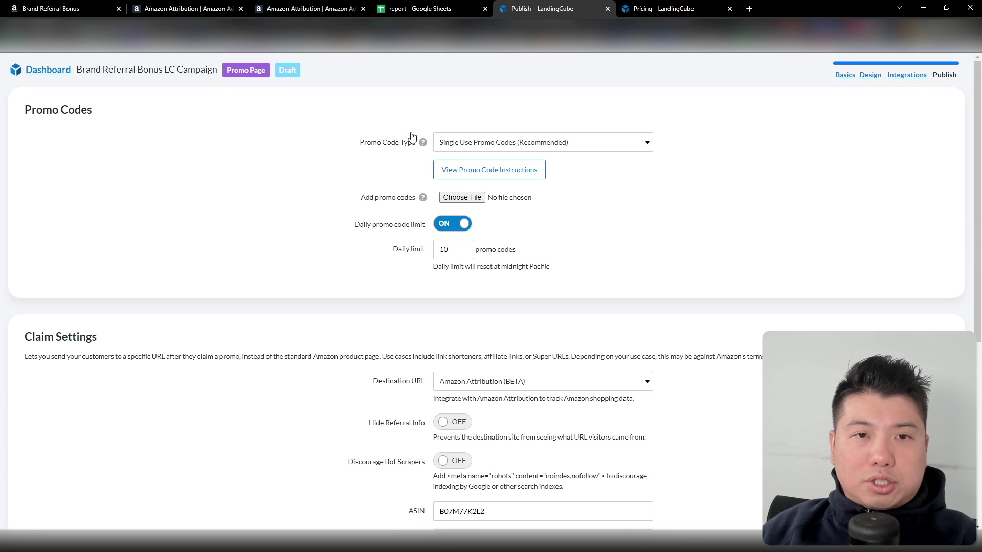
pyautogui.click(454, 145)
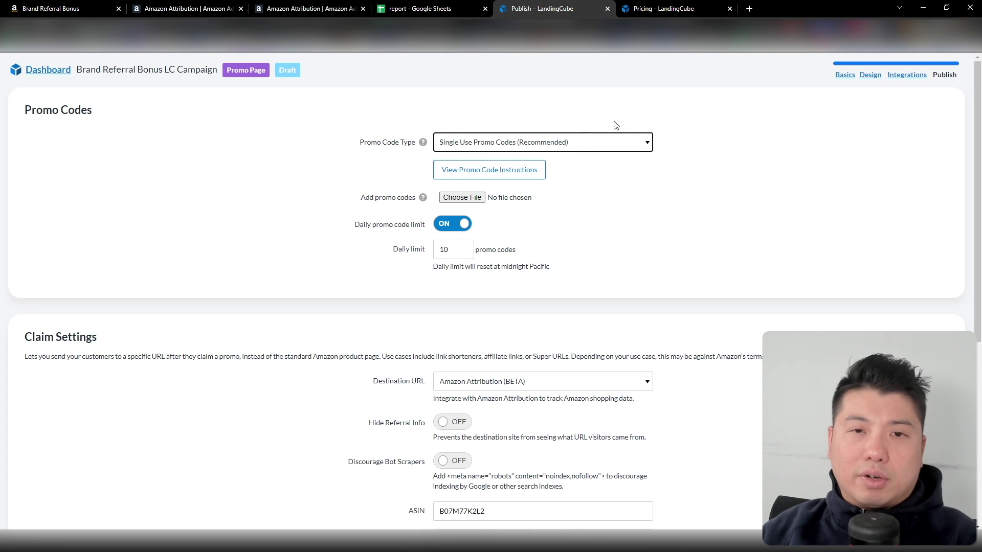
pyautogui.click(544, 139)
pyautogui.click(517, 166)
pyautogui.click(510, 166)
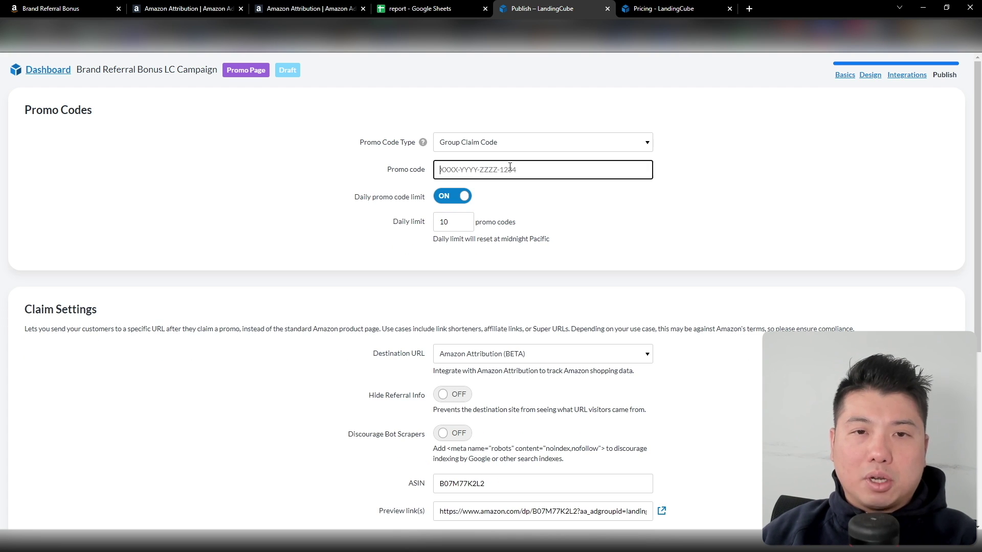
pyautogui.write('1234')
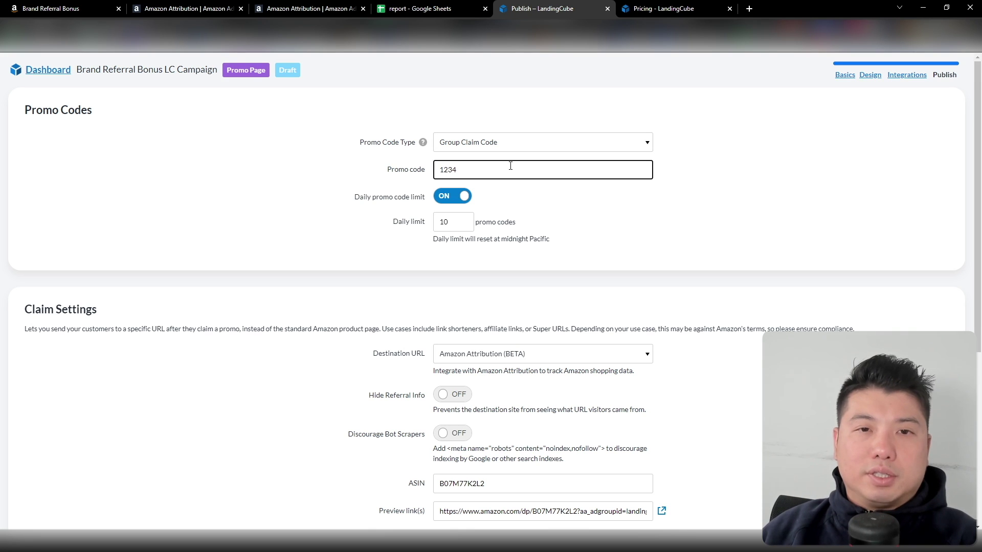
pyautogui.click(607, 232)
# Publish the promo page under the slug brand-referral-bonus-lc-campaign and view the live landing page
pyautogui.scroll(-5, 624, 261)
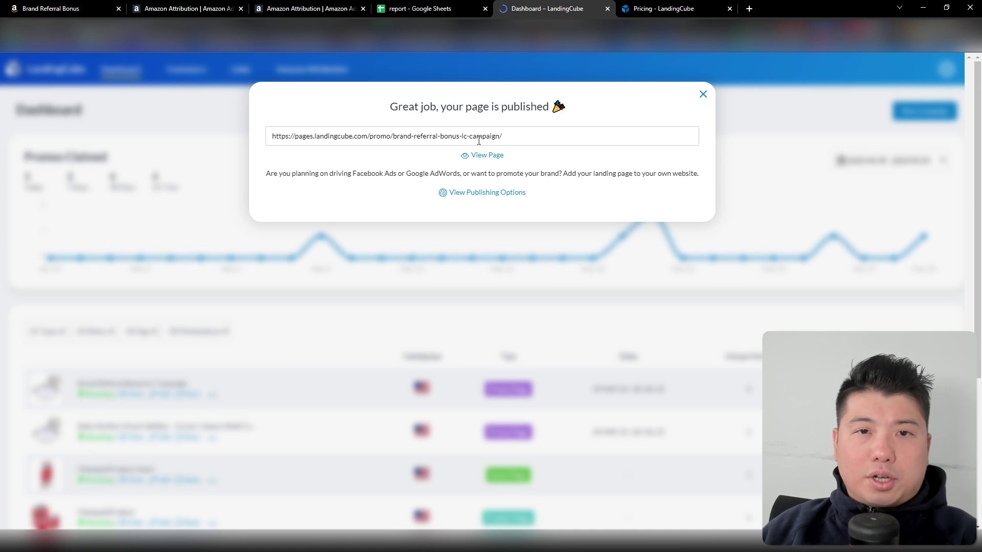
pyautogui.tripleClick(494, 136)
pyautogui.click(489, 155)
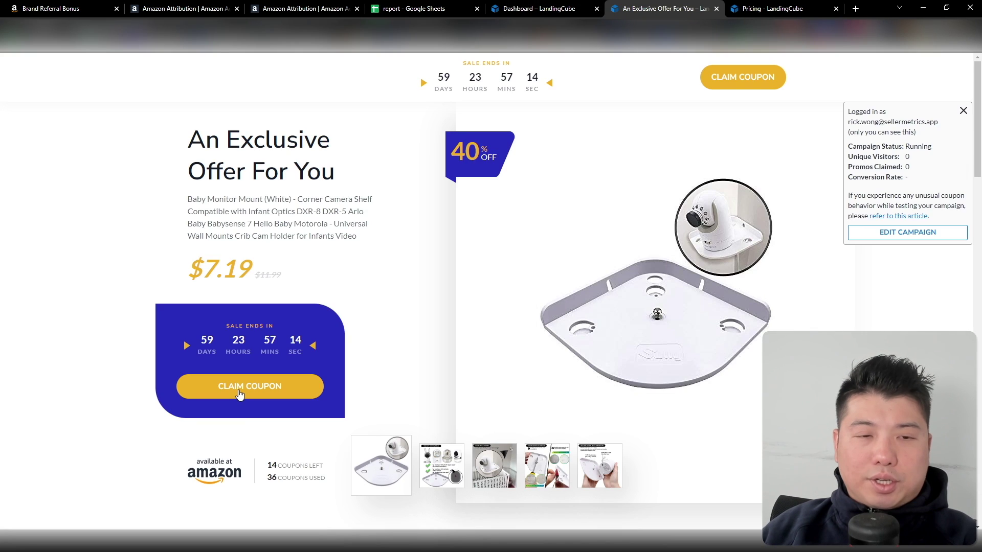
# Claim the coupon on the live page with a test e-mail address, and proceed to redeem its code on Amazon
pyautogui.click(240, 395)
pyautogui.click(478, 152)
pyautogui.hotkey('ctrl', 'v')
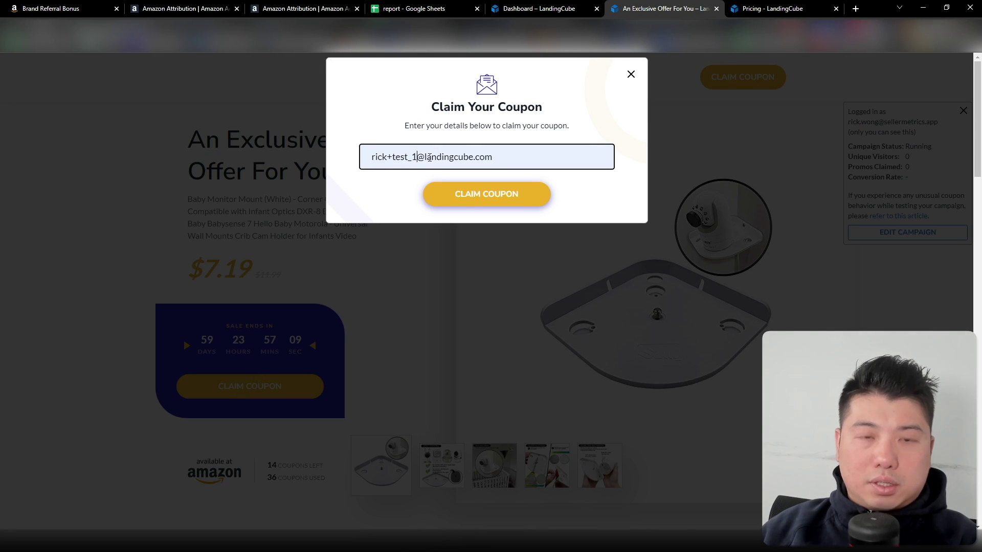
pyautogui.click(479, 198)
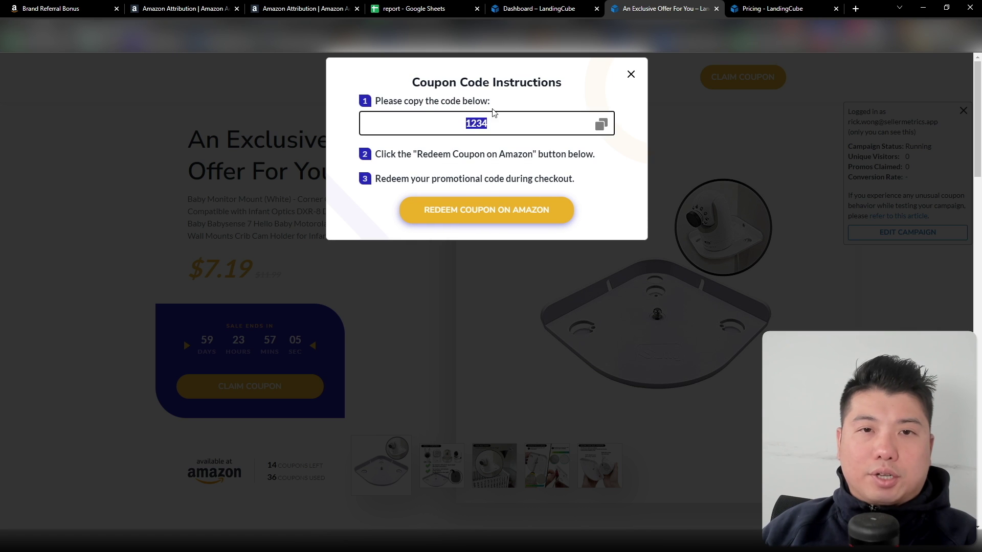
pyautogui.moveTo(520, 123); pyautogui.dragTo(398, 121)
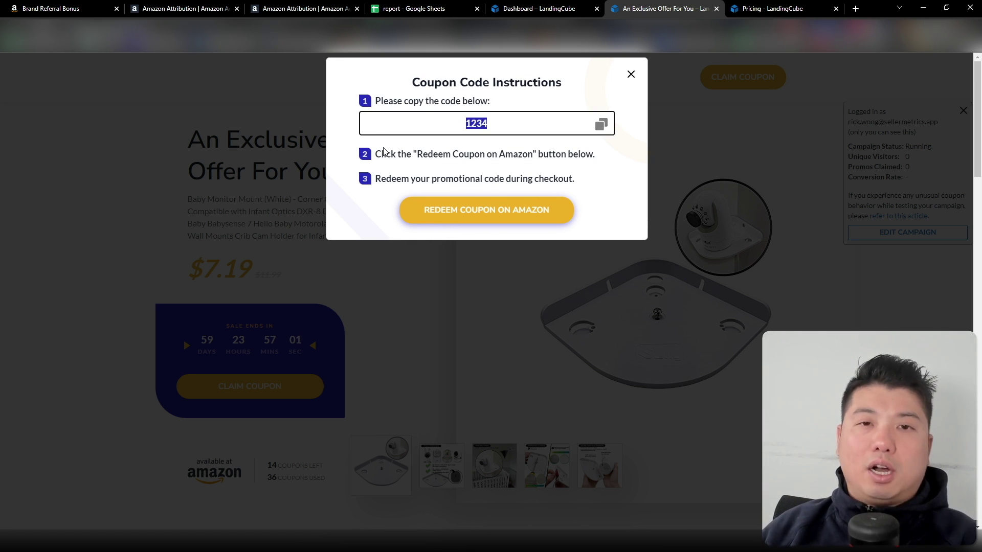
pyautogui.click(419, 211)
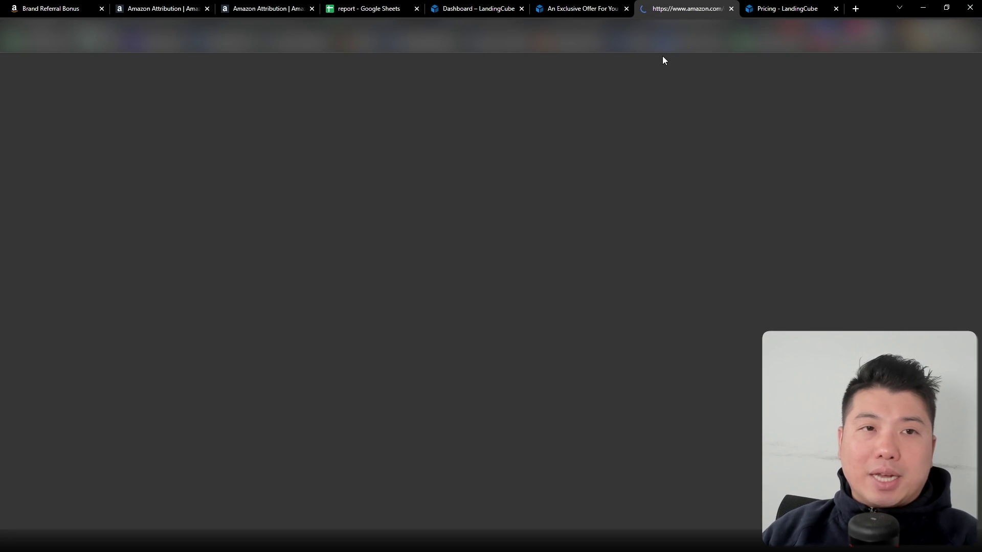